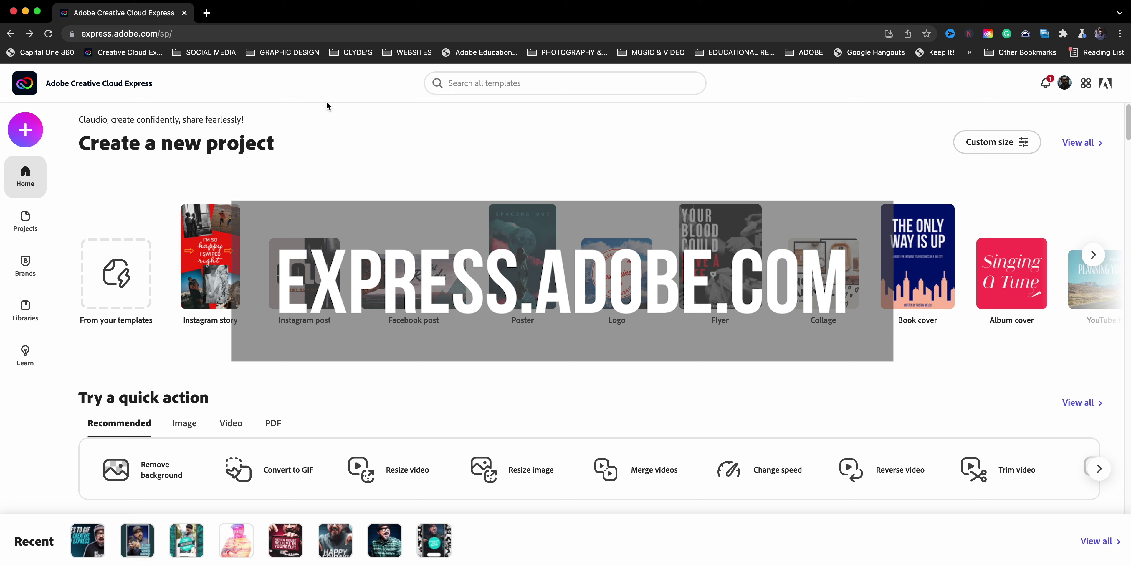
# Create a blank custom-size graphic using the Instagram portrait preset (1080 x 1350).
pyautogui.click(42, 138)
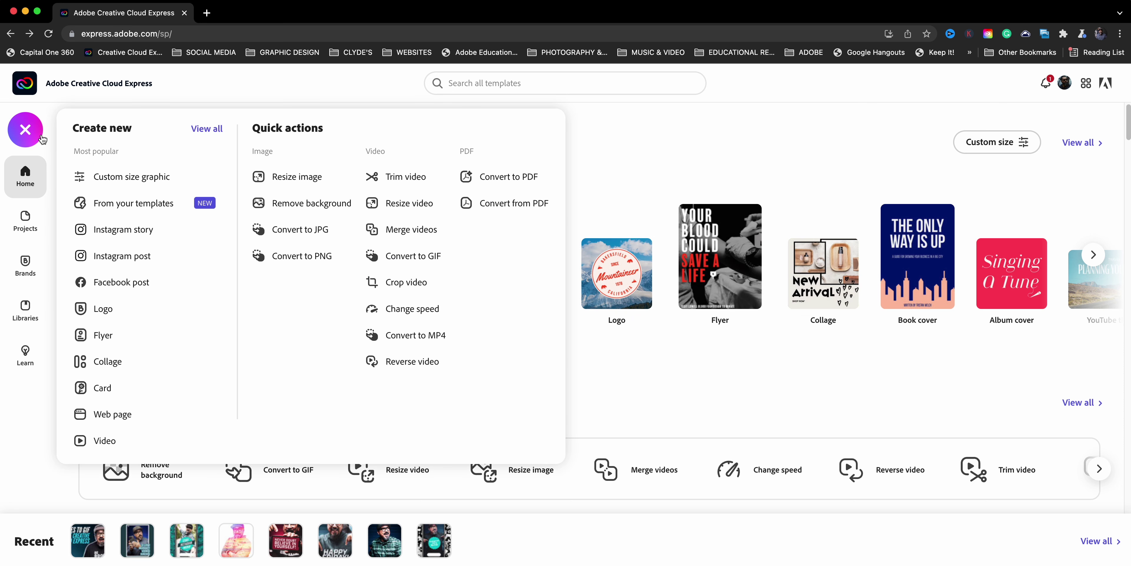
pyautogui.click(145, 187)
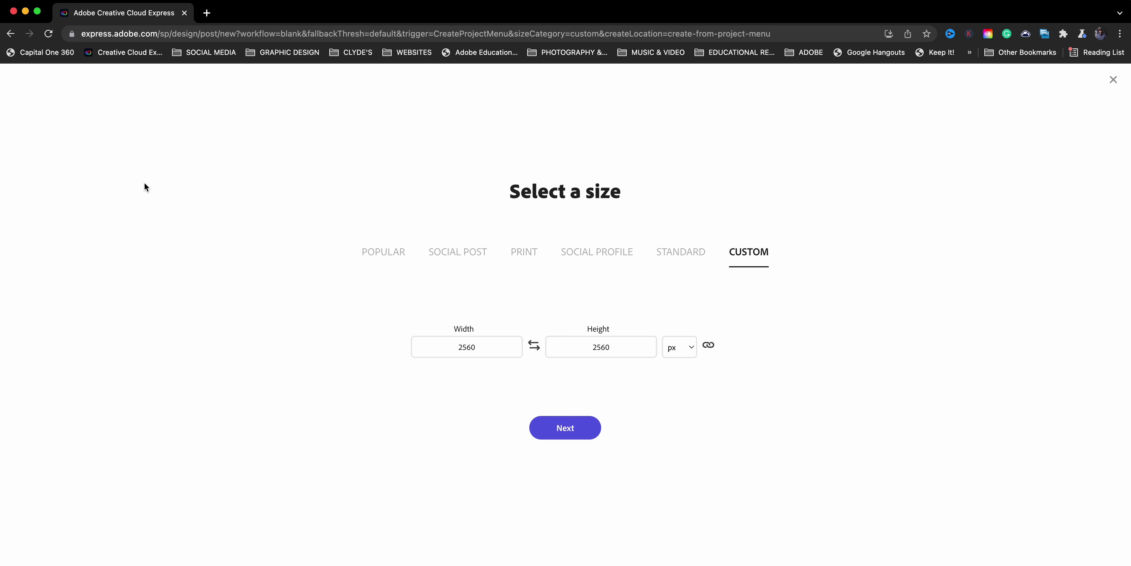
pyautogui.click(433, 260)
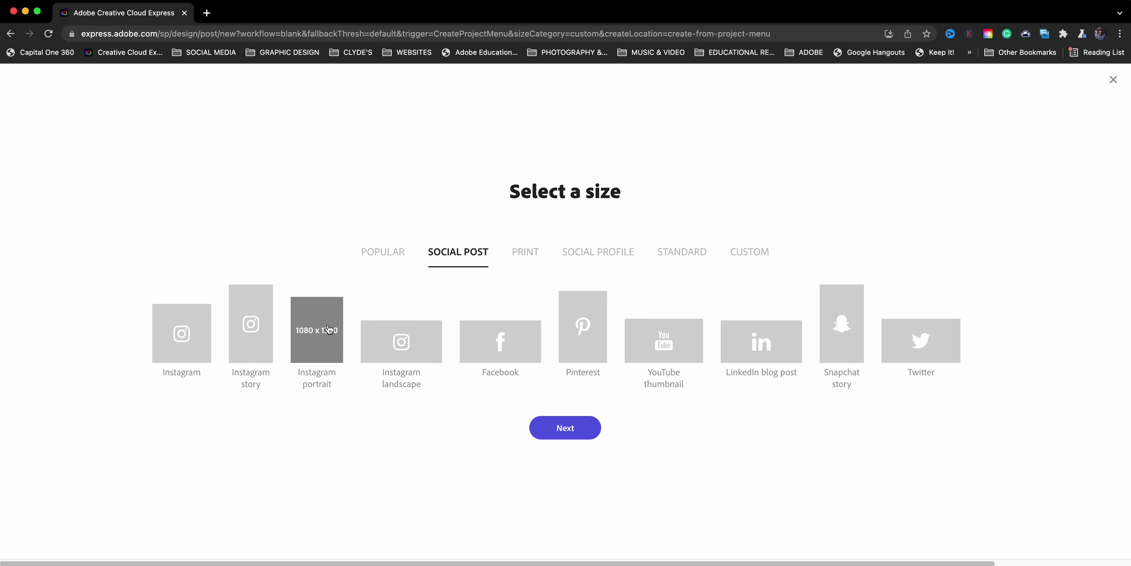
pyautogui.click(325, 334)
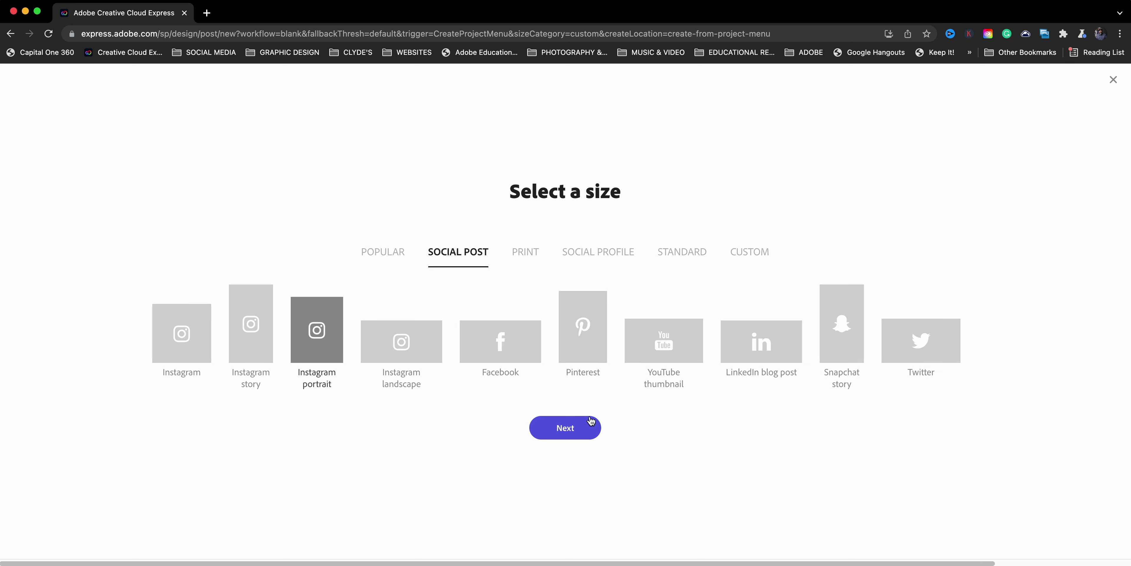
pyautogui.click(577, 431)
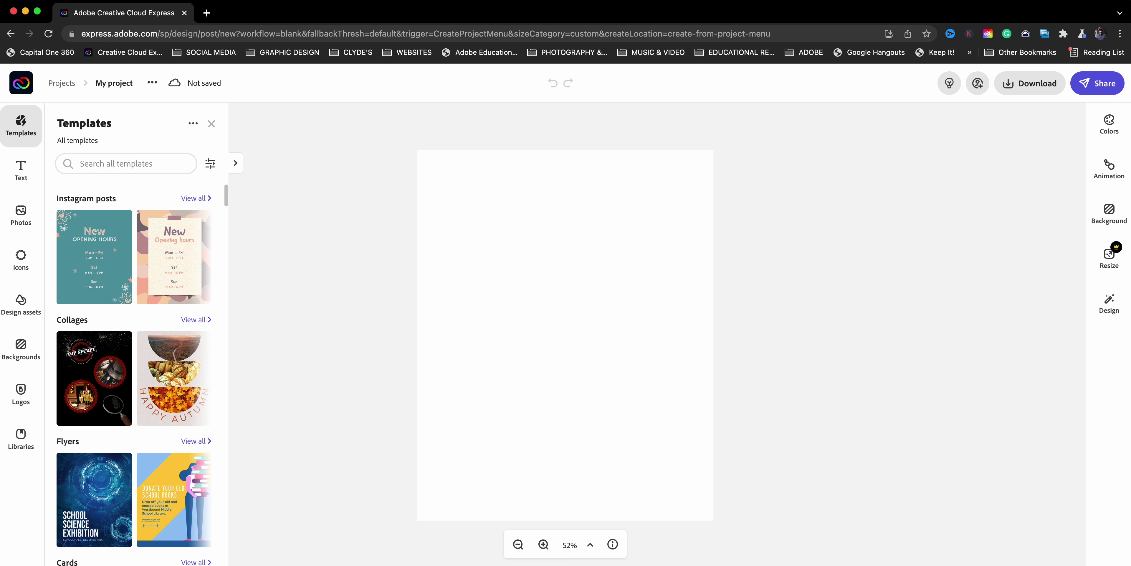
# Upload DSCF2696.jpg from the Desktop and place it on the page.
pyautogui.click(22, 214)
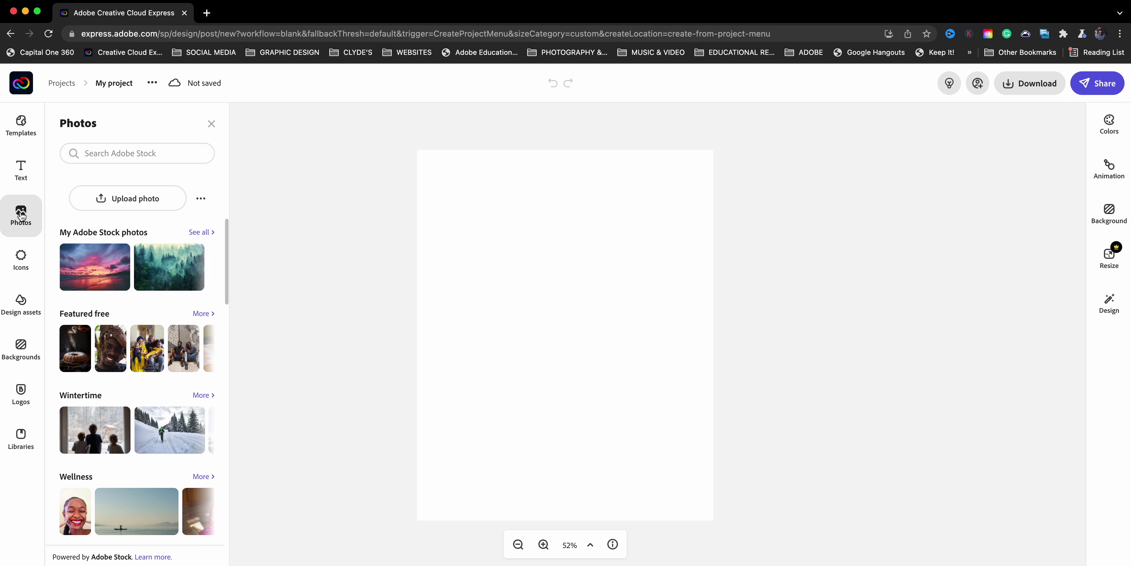
pyautogui.click(114, 202)
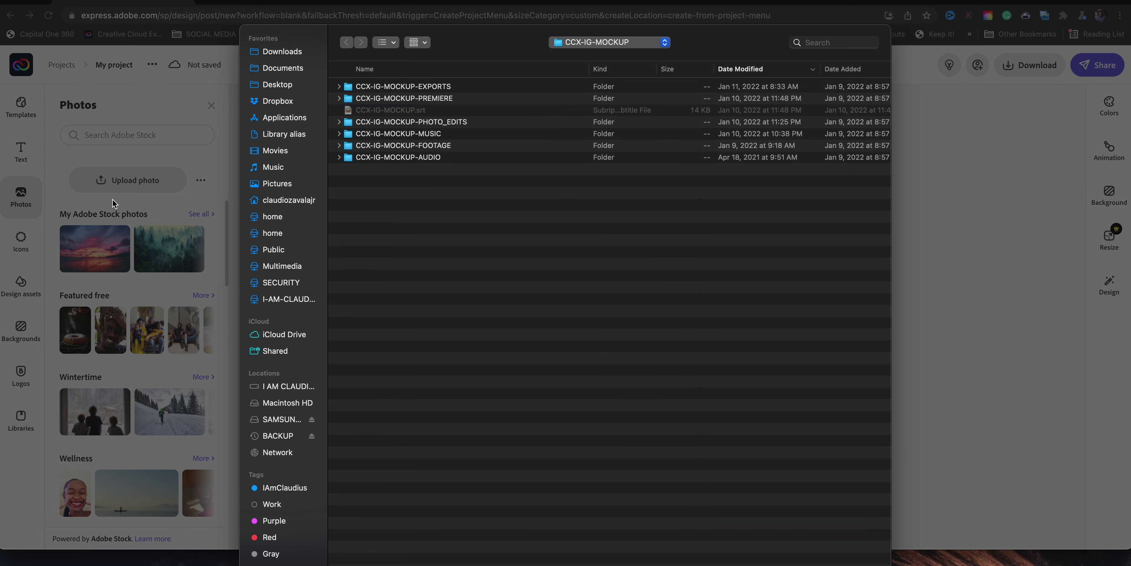
pyautogui.click(304, 85)
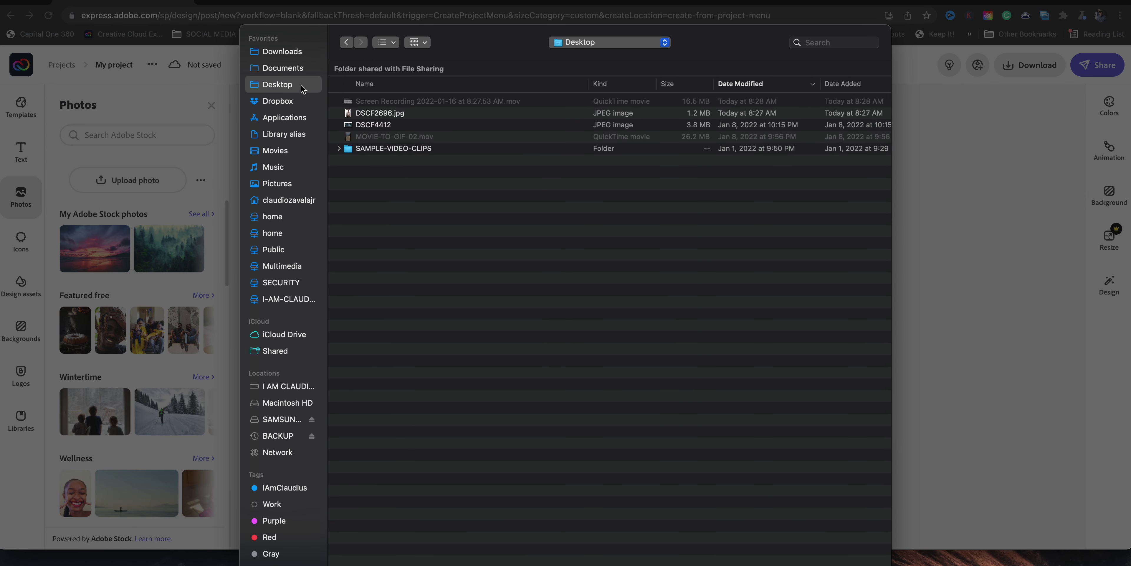
pyautogui.click(367, 114)
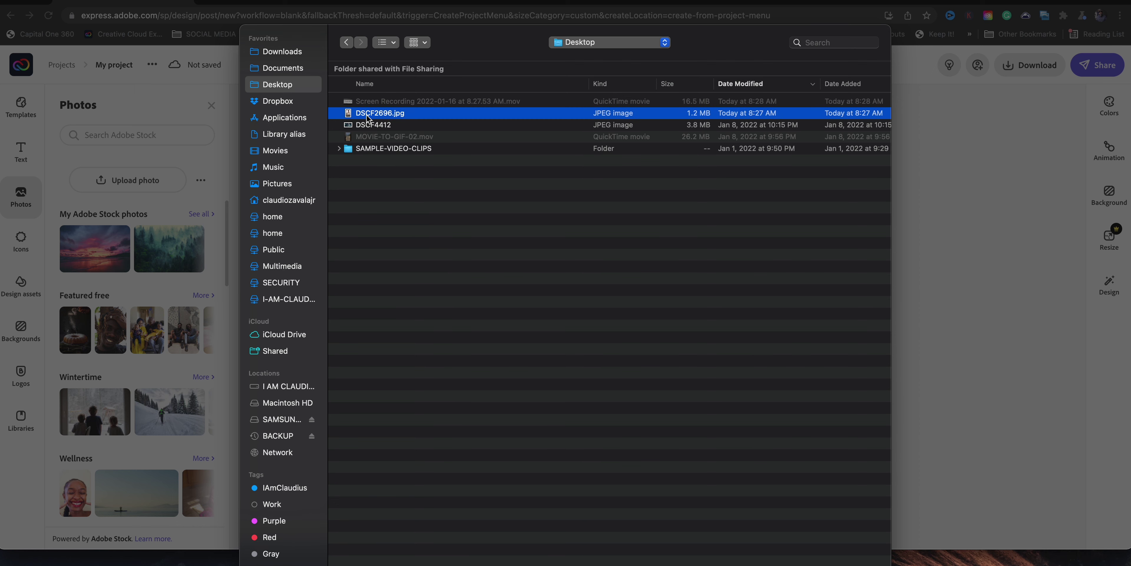
pyautogui.doubleClick(366, 114)
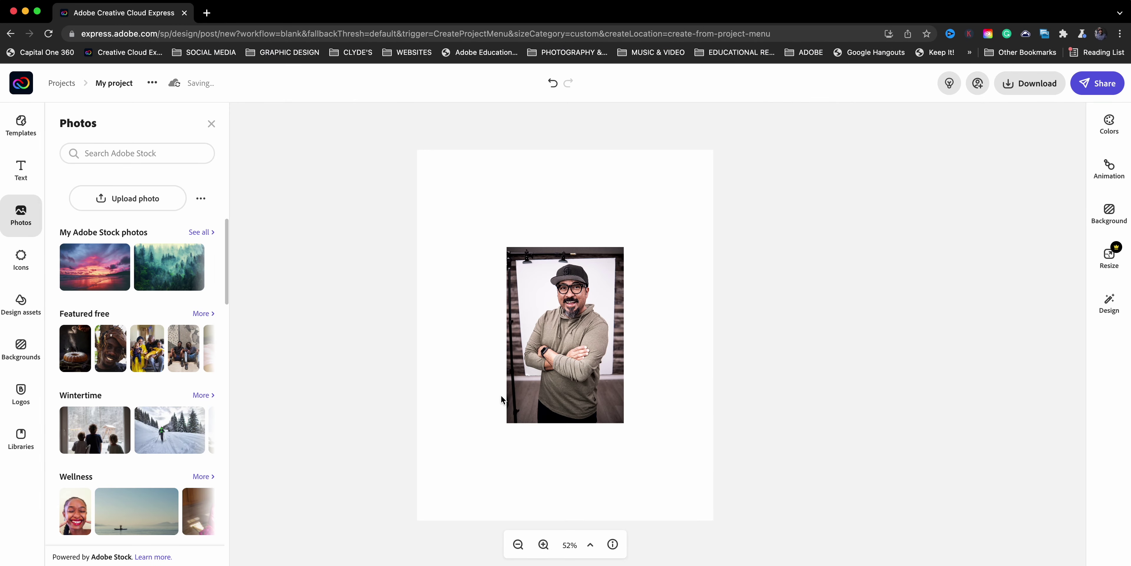
# Enlarge and shift the portrait photo to fill the page, then remove its background.
pyautogui.click(619, 314)
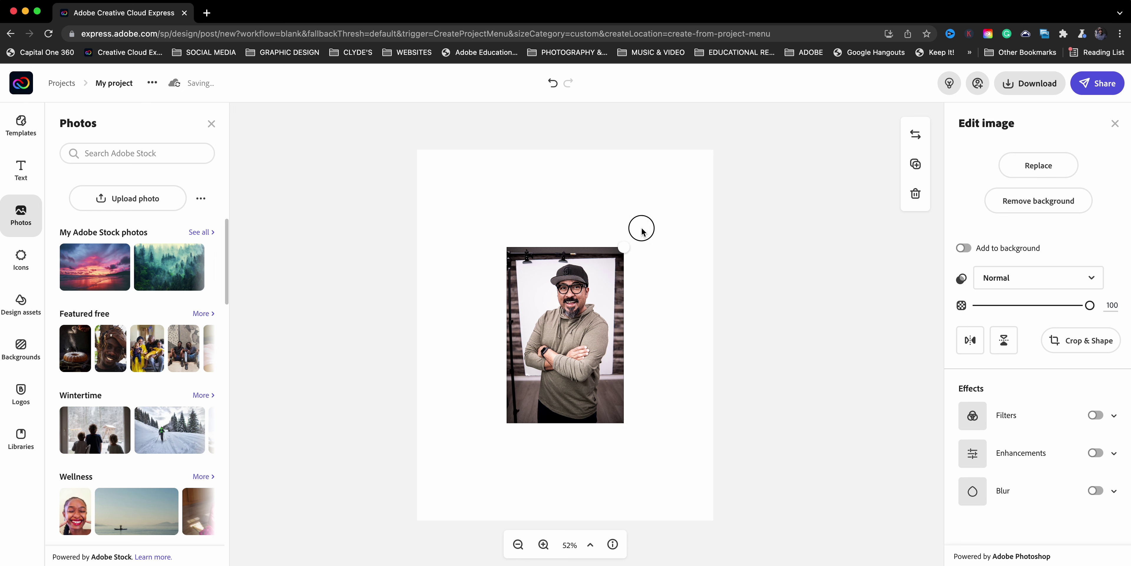
pyautogui.moveTo(641, 227); pyautogui.dragTo(725, 139)
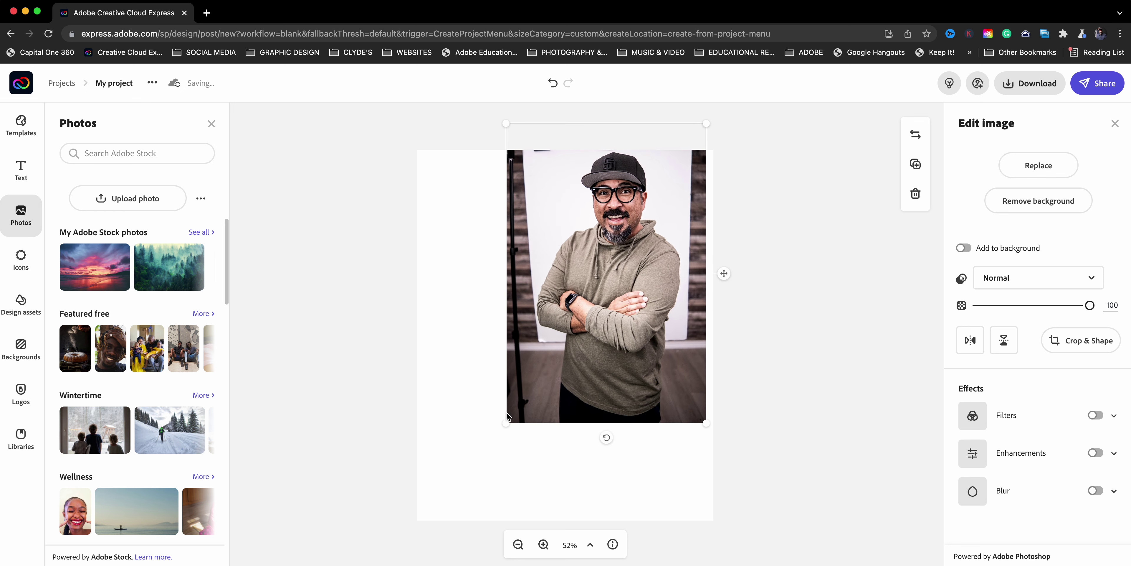
pyautogui.moveTo(505, 426); pyautogui.dragTo(439, 523)
pyautogui.moveTo(542, 393); pyautogui.dragTo(518, 426)
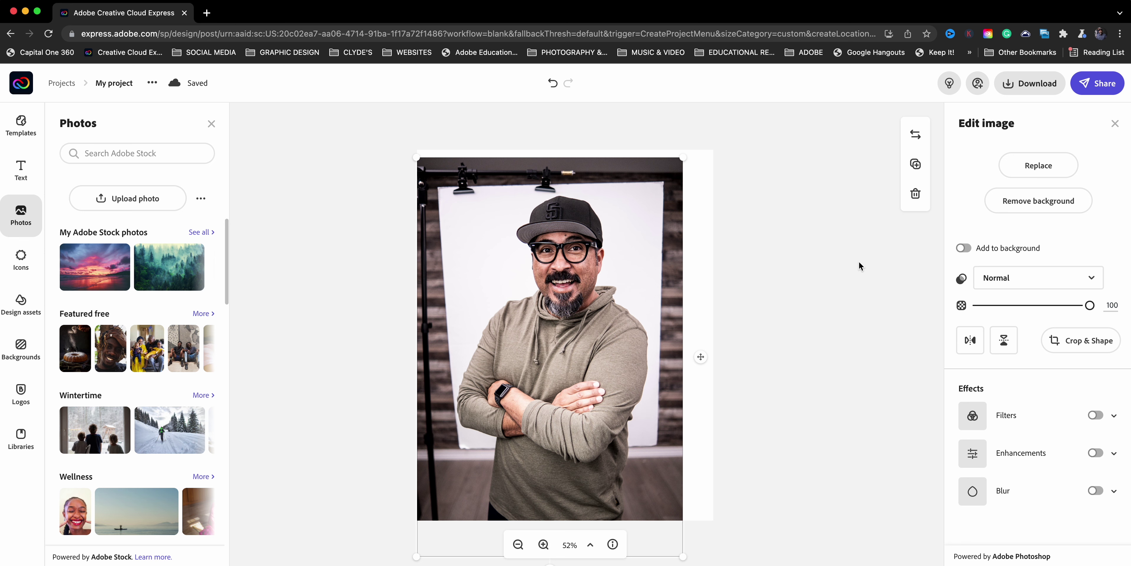
pyautogui.click(1010, 211)
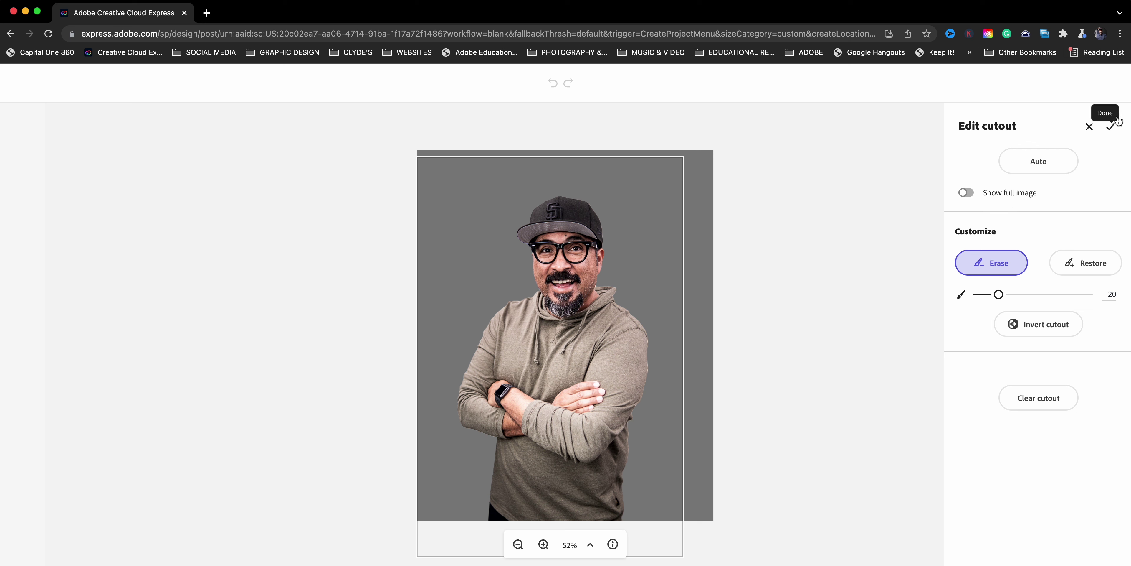
# Accept the background cutout of the portrait, leaving only the person on the page.
pyautogui.click(1106, 131)
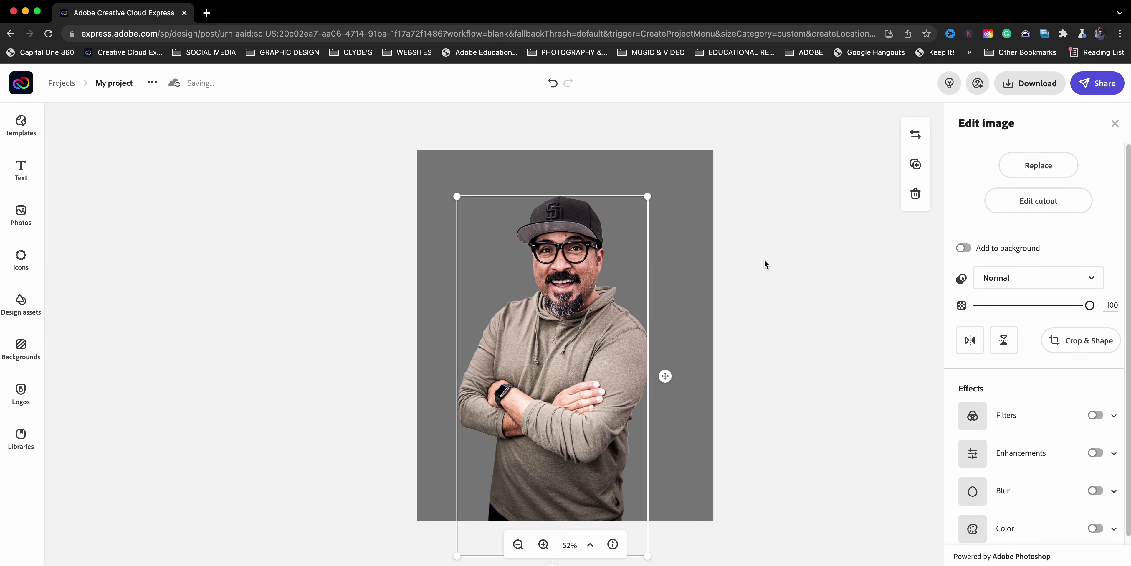
pyautogui.click(677, 266)
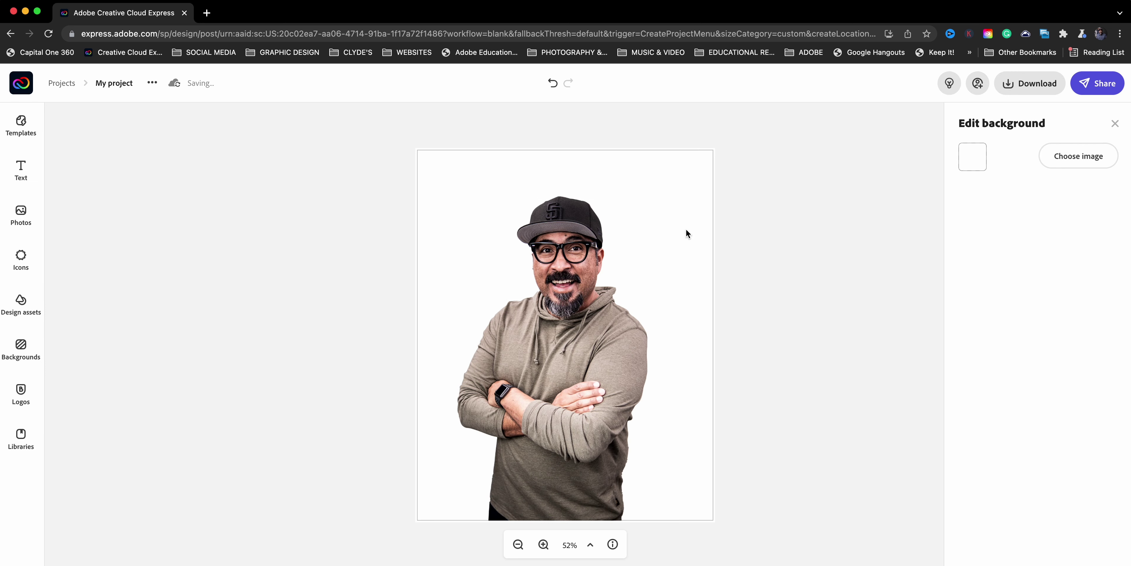
# Set the page background colour to white.
pyautogui.click(973, 159)
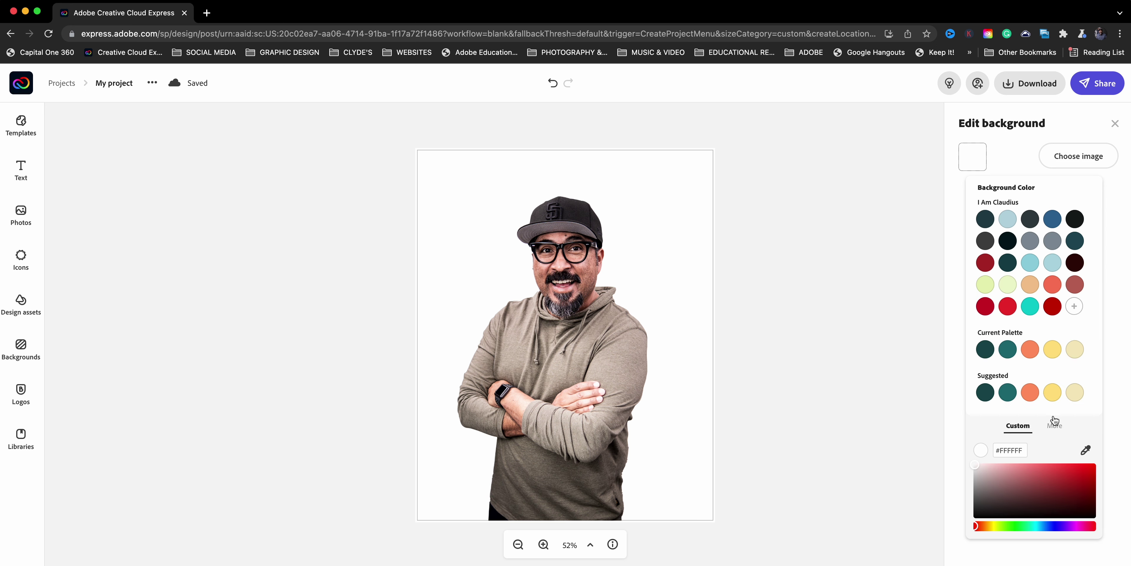
pyautogui.click(1055, 425)
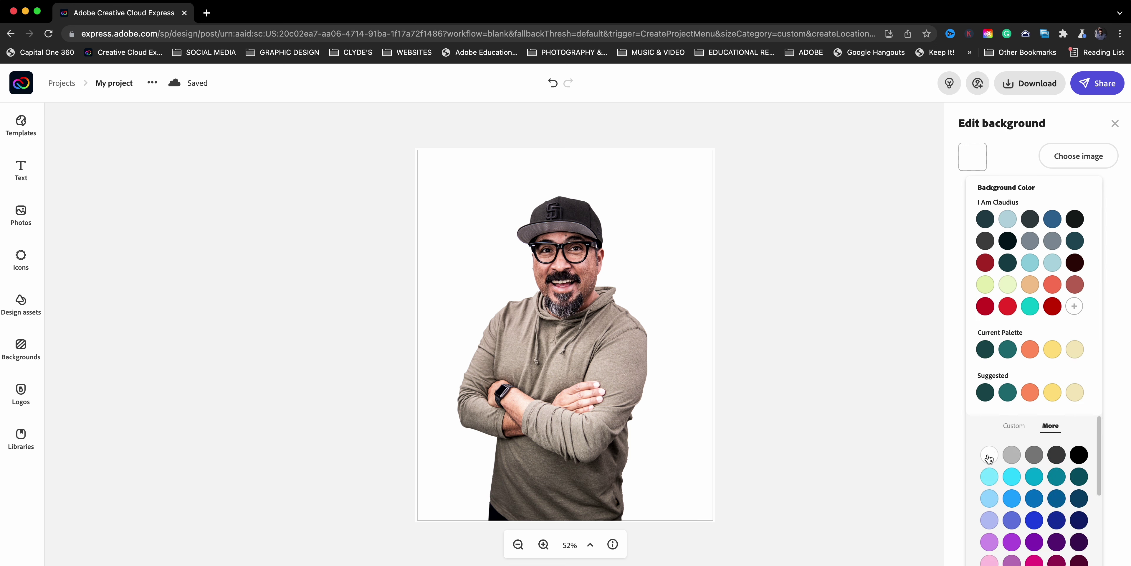
pyautogui.click(989, 455)
pyautogui.click(750, 303)
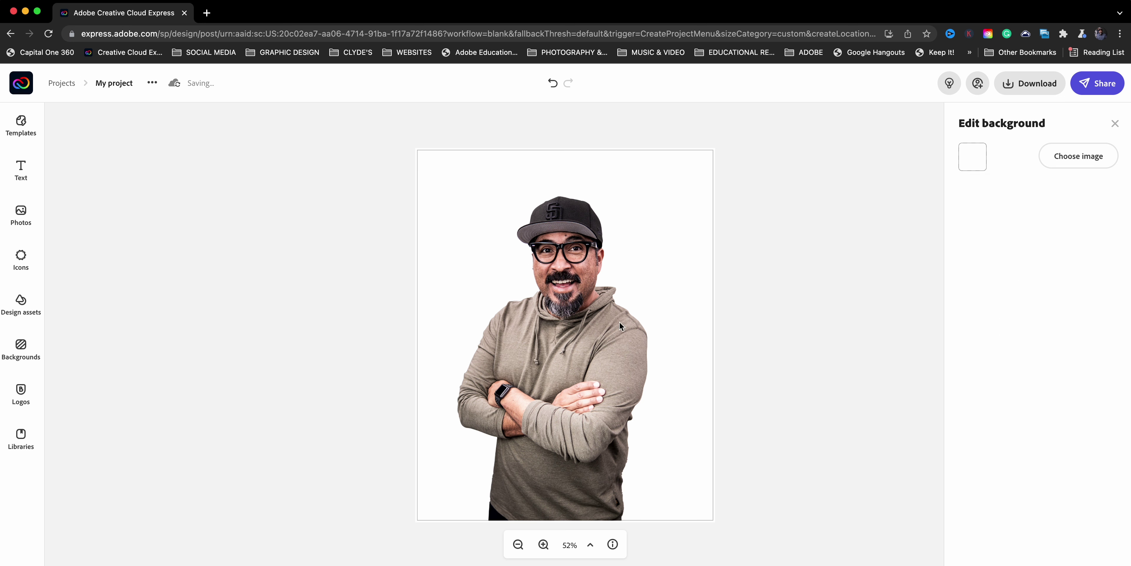
# Enlarge the cut-out portrait and centre it horizontally on the page.
pyautogui.click(613, 325)
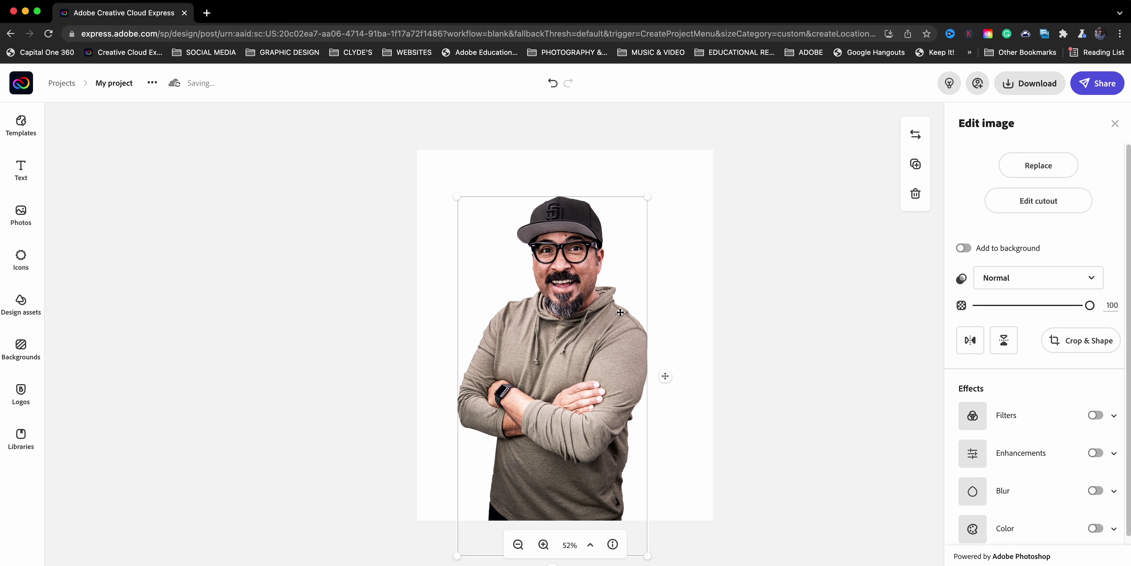
pyautogui.moveTo(649, 195); pyautogui.dragTo(768, 68)
pyautogui.moveTo(635, 233); pyautogui.dragTo(617, 318)
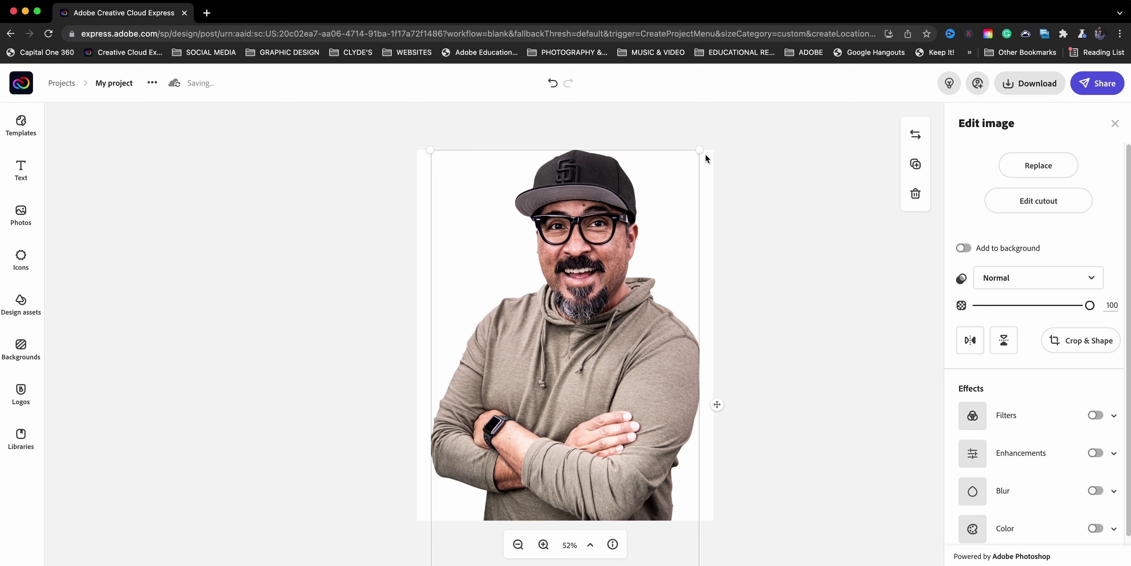
pyautogui.moveTo(703, 155); pyautogui.dragTo(684, 180)
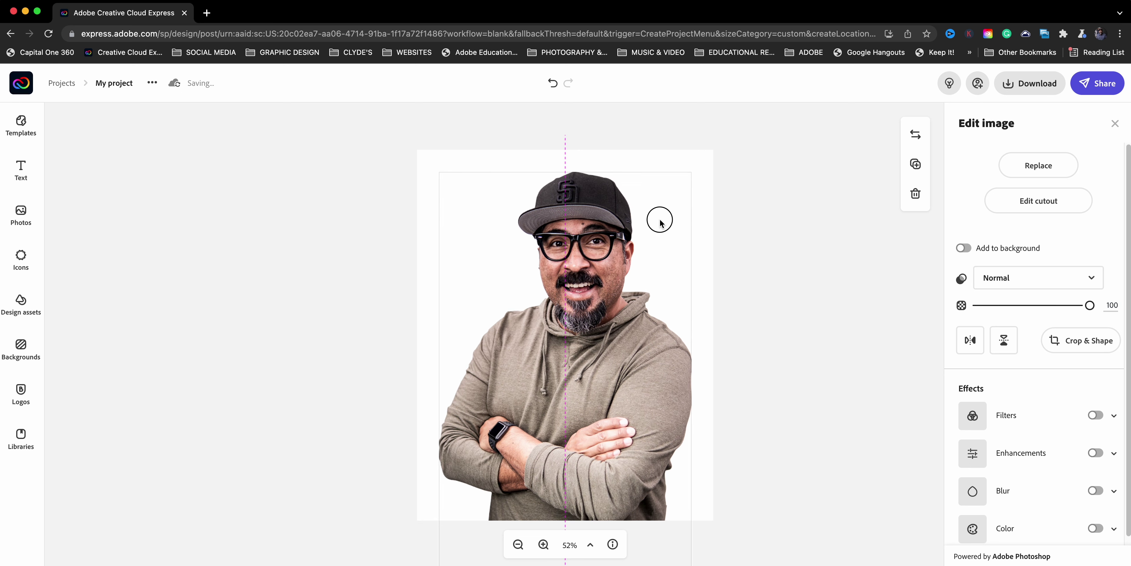
pyautogui.click(216, 190)
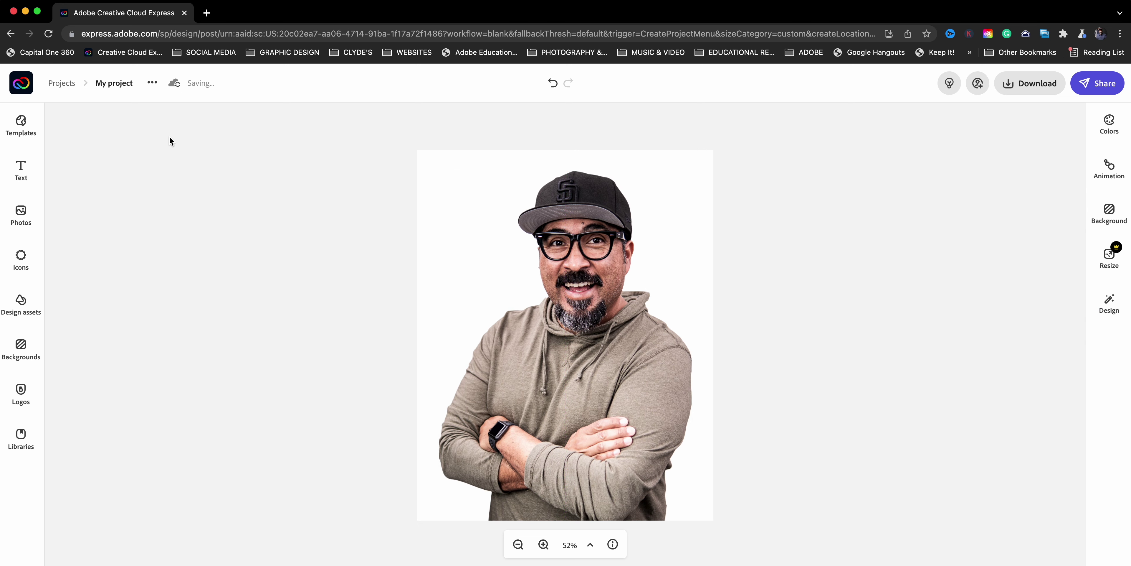
# Retitle the project from My project to DOUBLE-EXPOSURE-01, correcting a typo in the name.
pyautogui.click(113, 83)
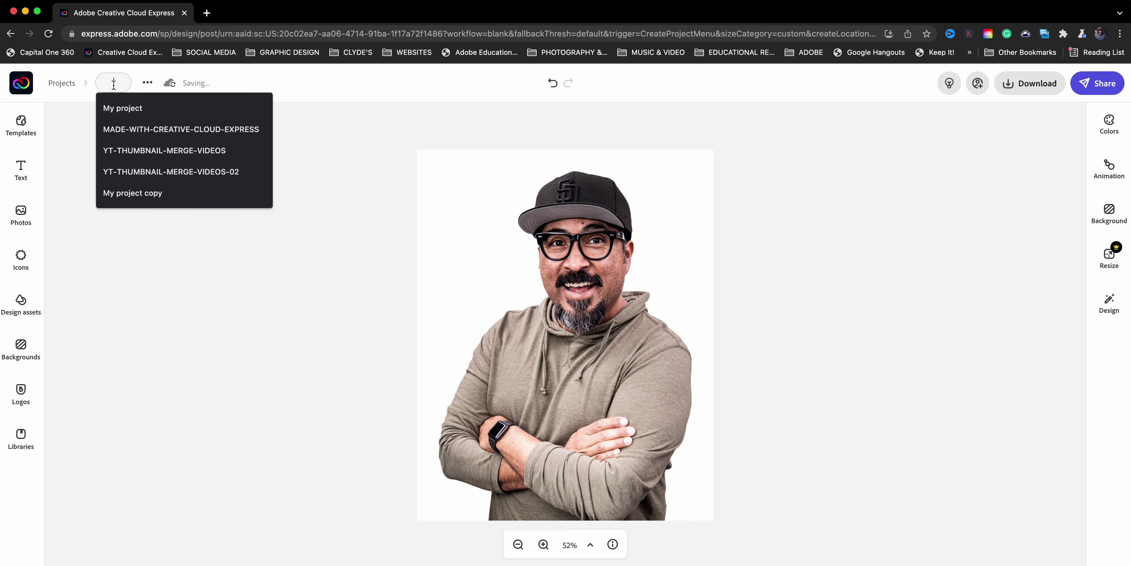
pyautogui.write('DOUBL')
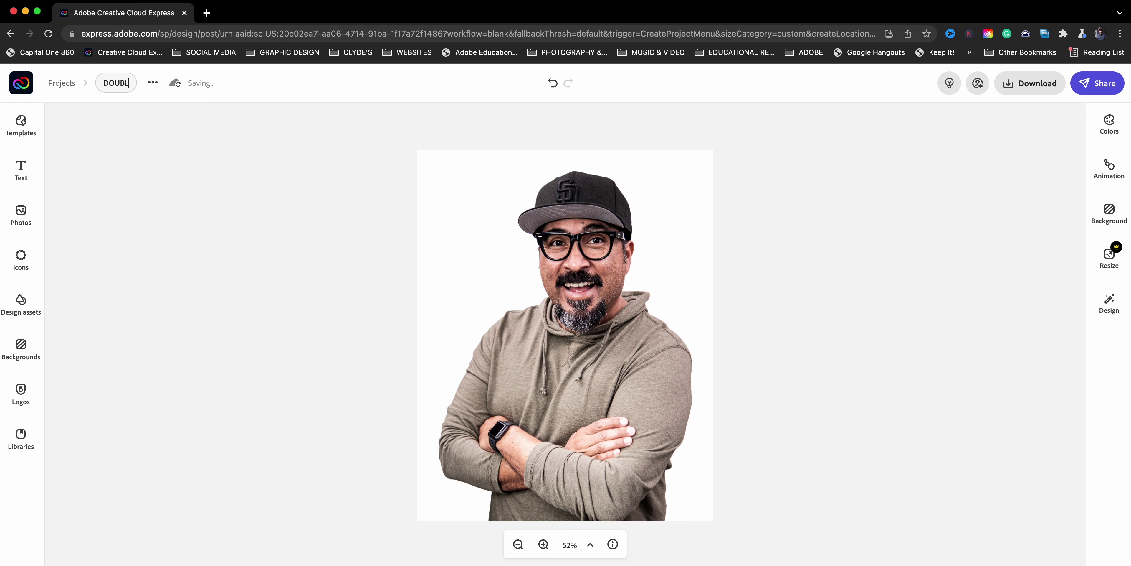
pyautogui.write('E-EXPOSURE')
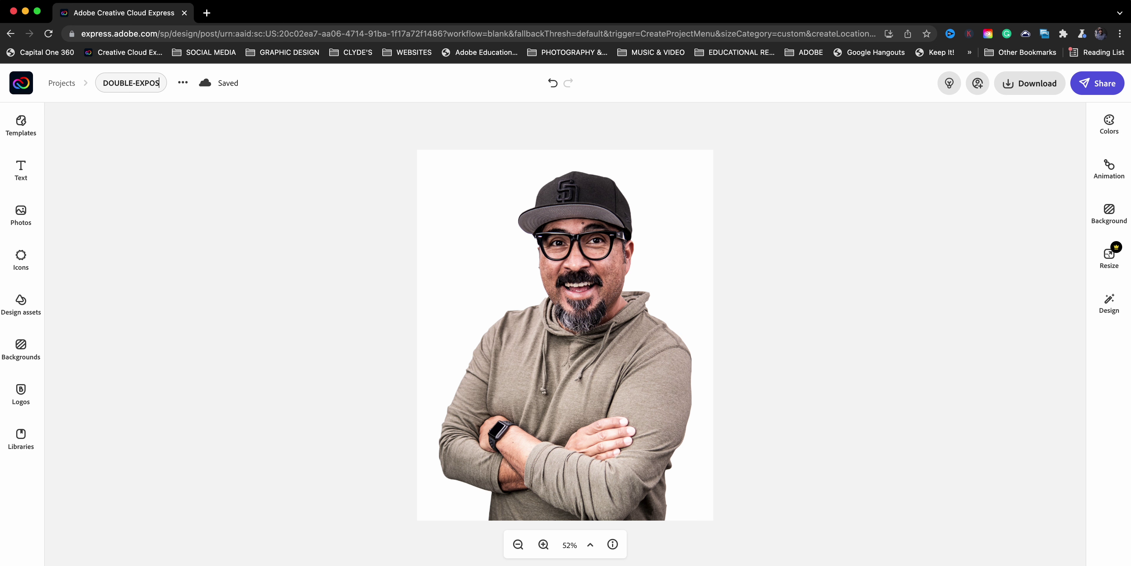
pyautogui.write('=01')
pyautogui.press('BackSpace')
pyautogui.press('BackSpace')
pyautogui.press('BackSpace')
pyautogui.write('-01')
pyautogui.click(418, 197)
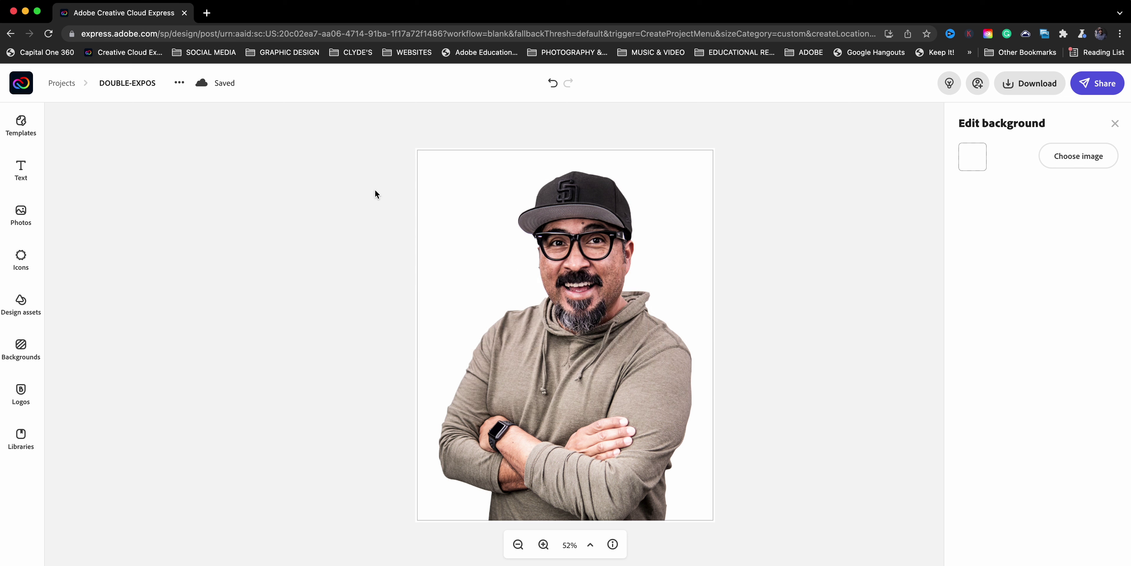
# Close the background settings and browse the stock Photos library categories.
pyautogui.click(374, 192)
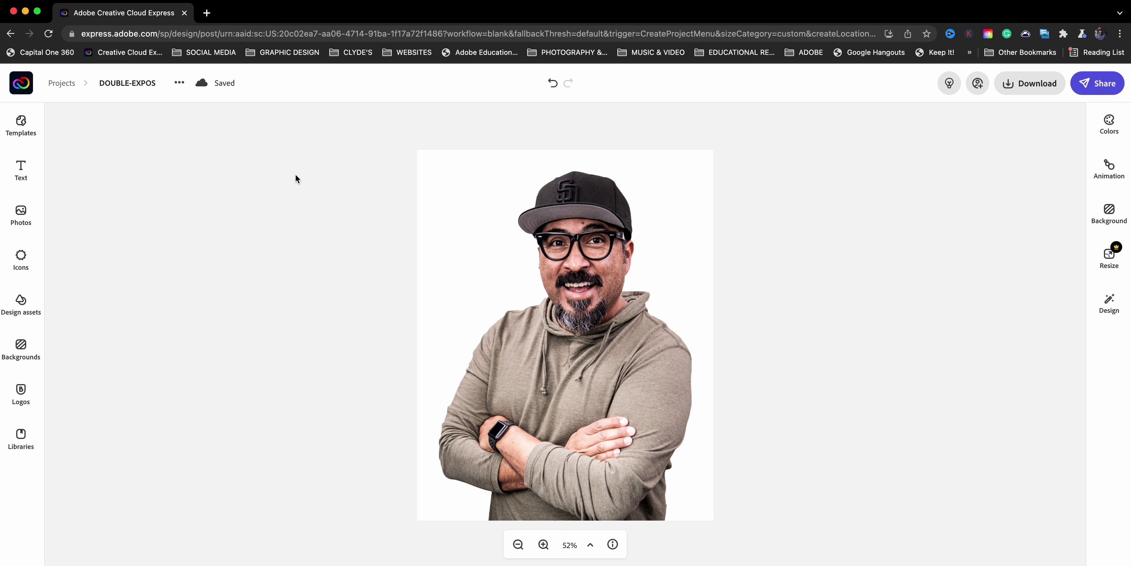
pyautogui.click(36, 229)
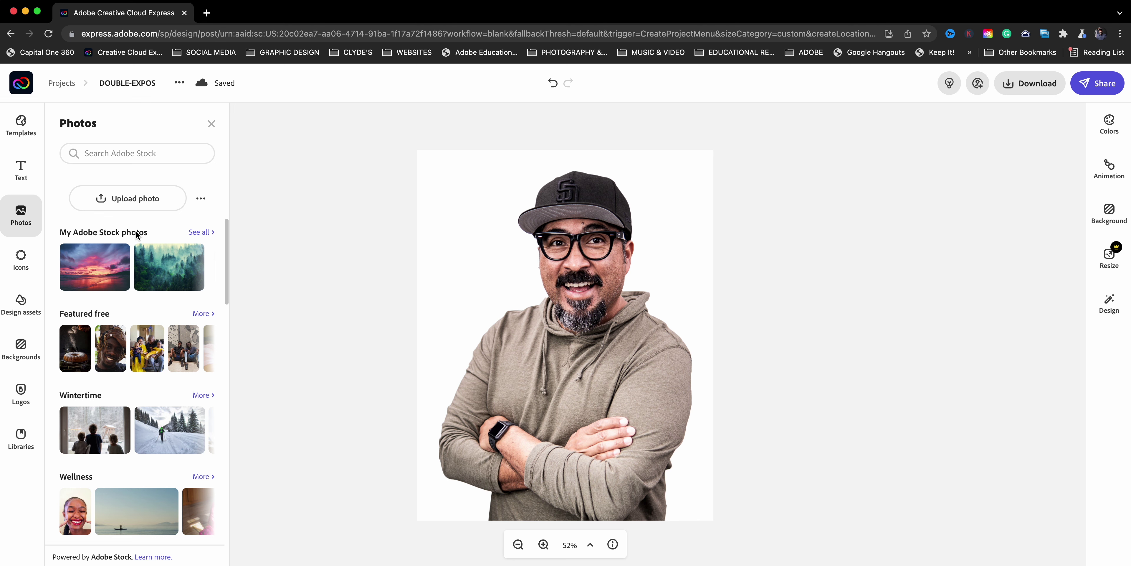
pyautogui.scroll(-10, 145, 273)
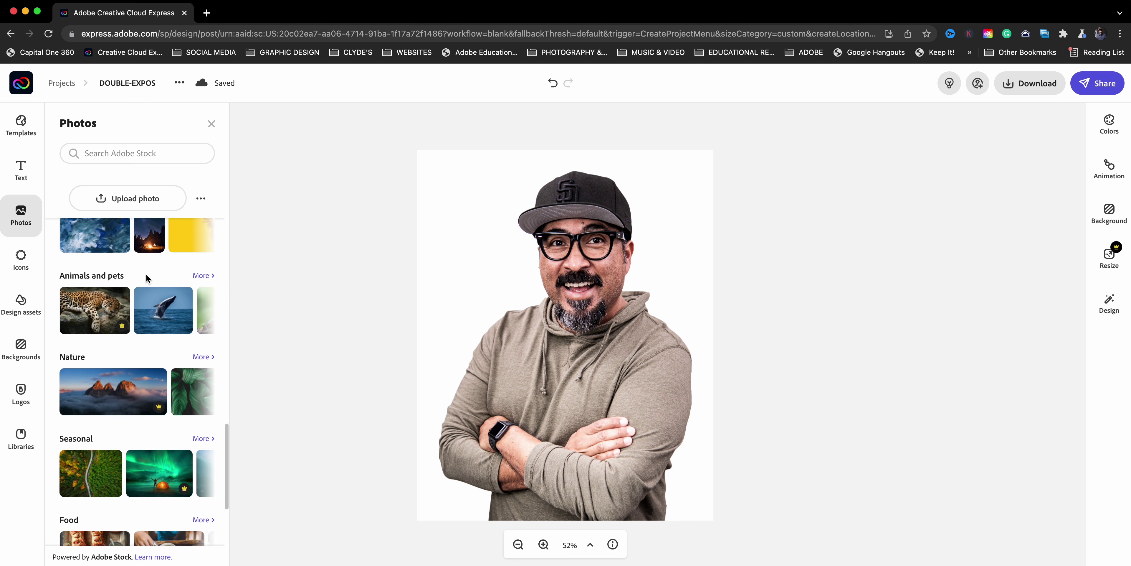
pyautogui.scroll(-5, 146, 274)
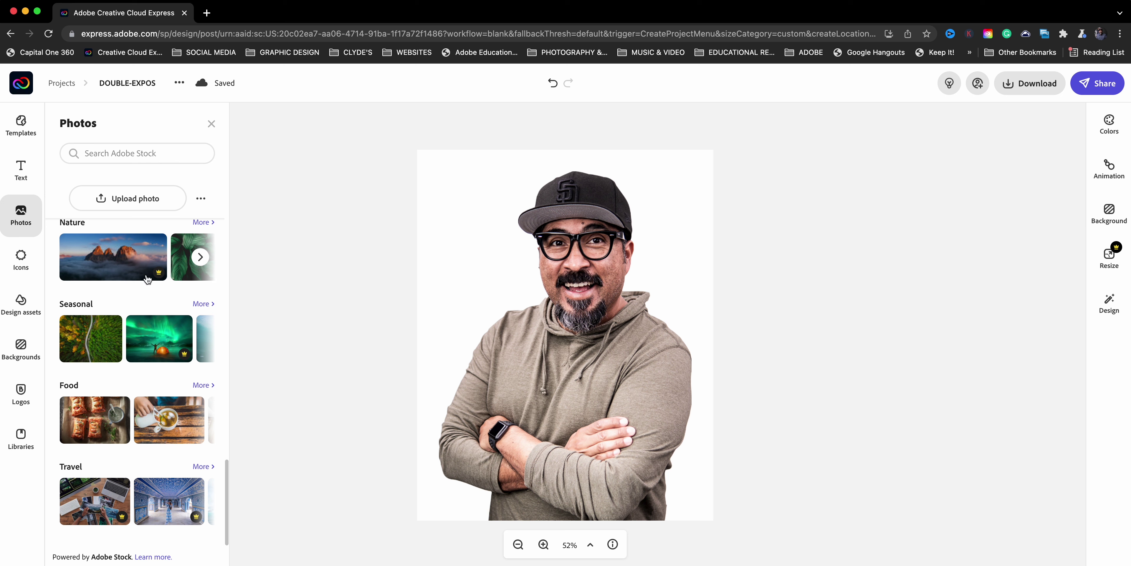
pyautogui.scroll(12, 146, 279)
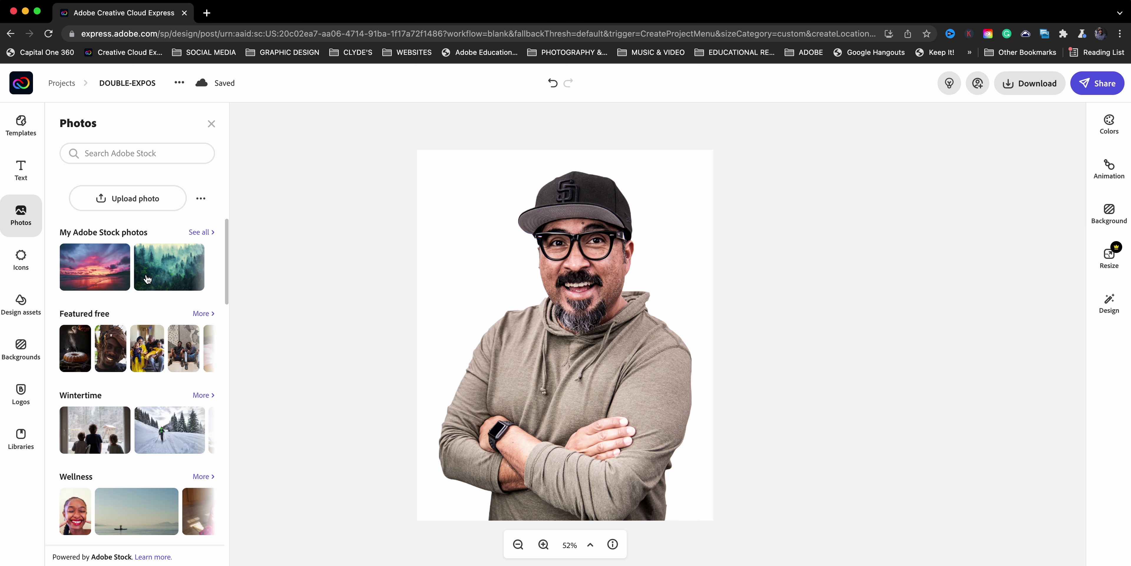
# Search Adobe Stock photos for 'sunset' and scroll through the results.
pyautogui.click(138, 153)
pyautogui.write('sunset')
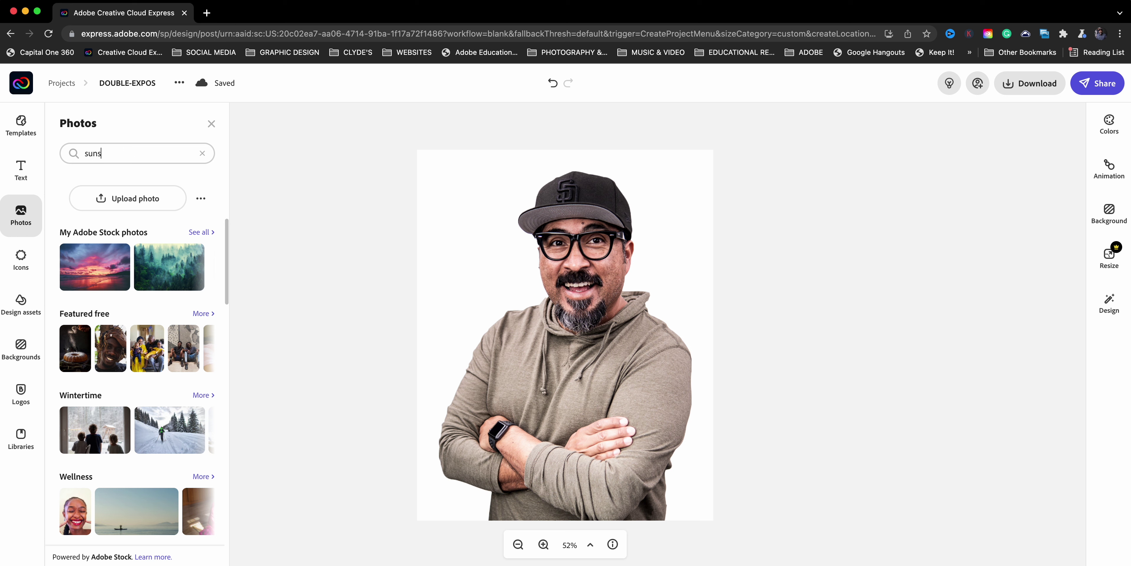
pyautogui.press('Return')
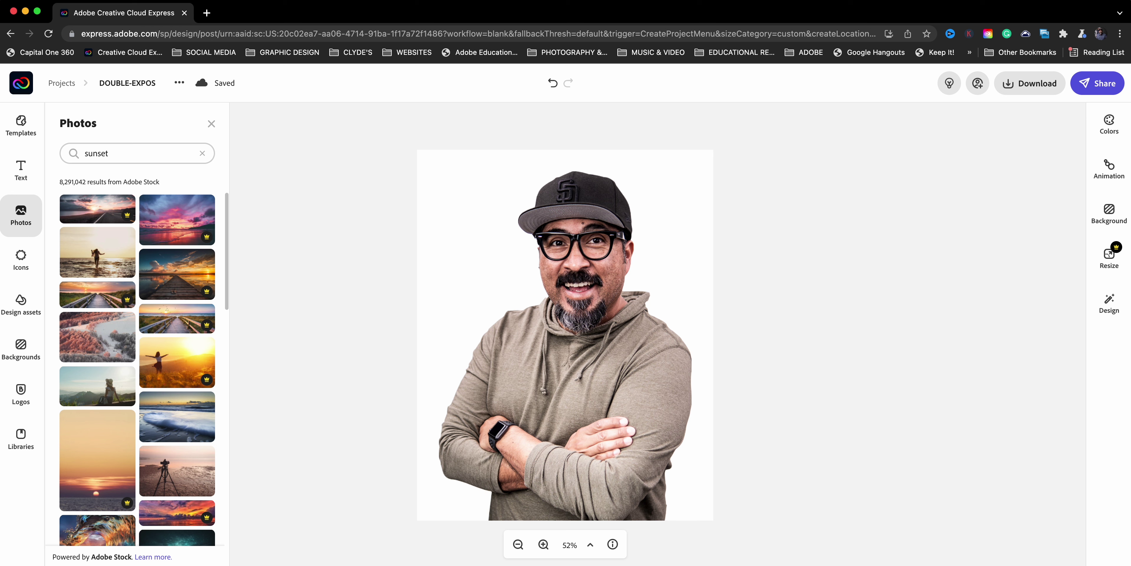
pyautogui.scroll(-6, 165, 283)
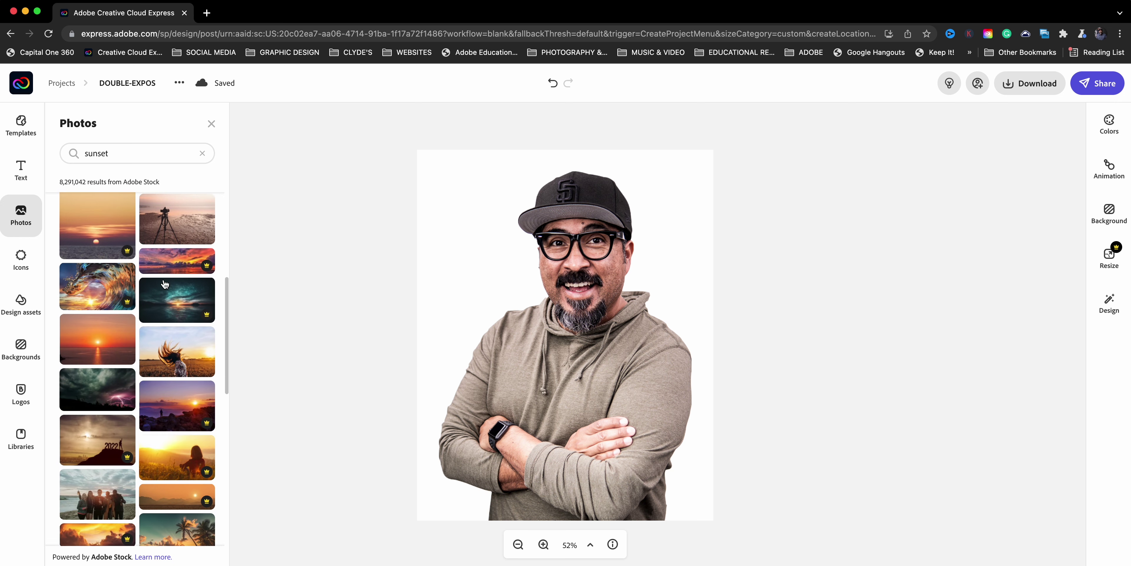
pyautogui.scroll(-1, 165, 283)
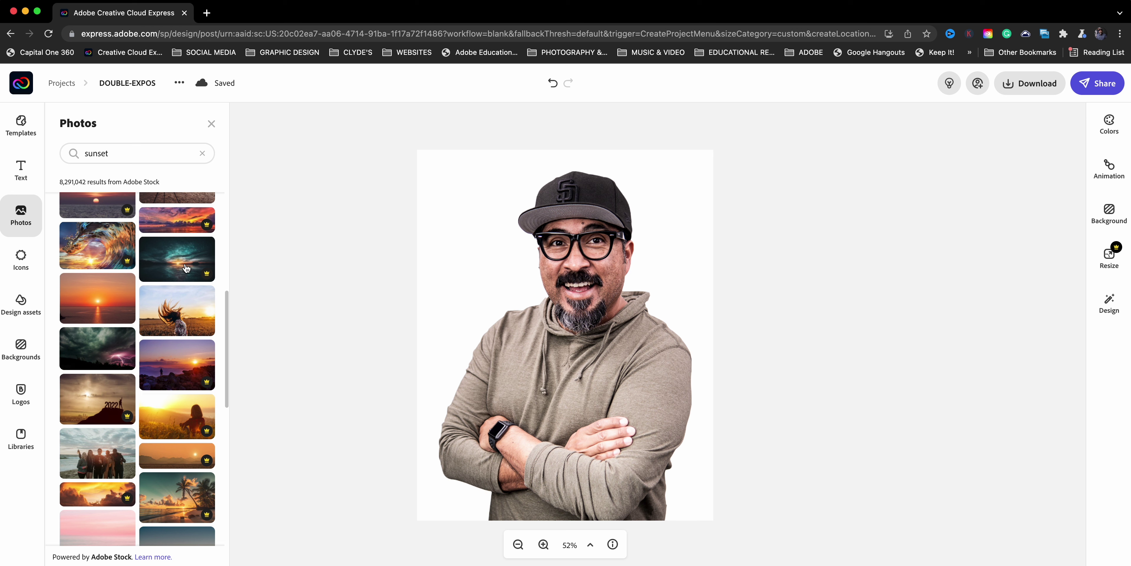
pyautogui.scroll(10, 187, 268)
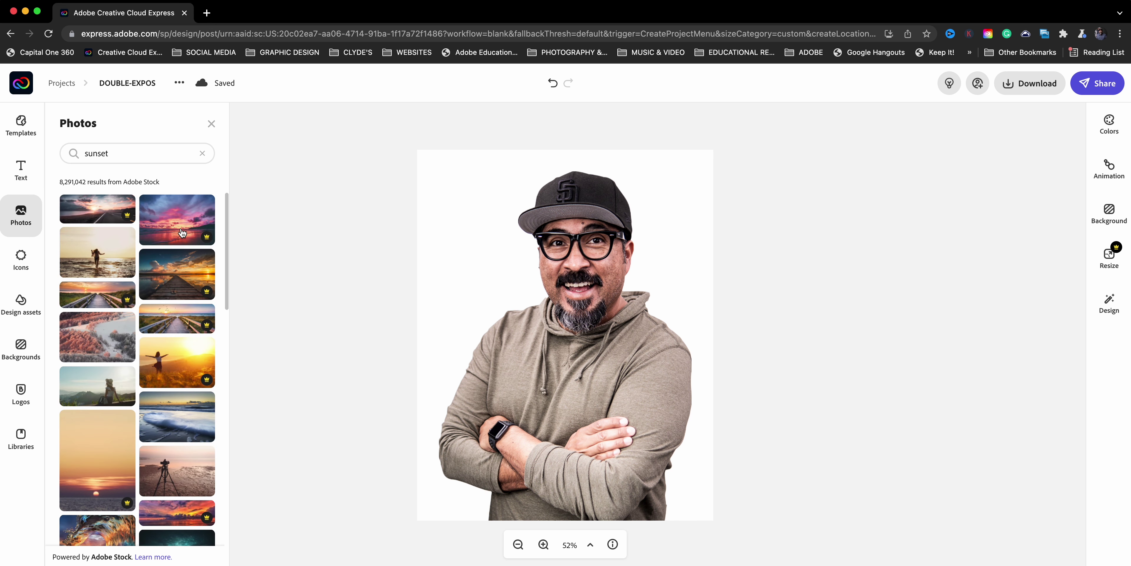
# Add the pink beach sunset stock photo and scale it to cover the entire canvas.
pyautogui.click(183, 233)
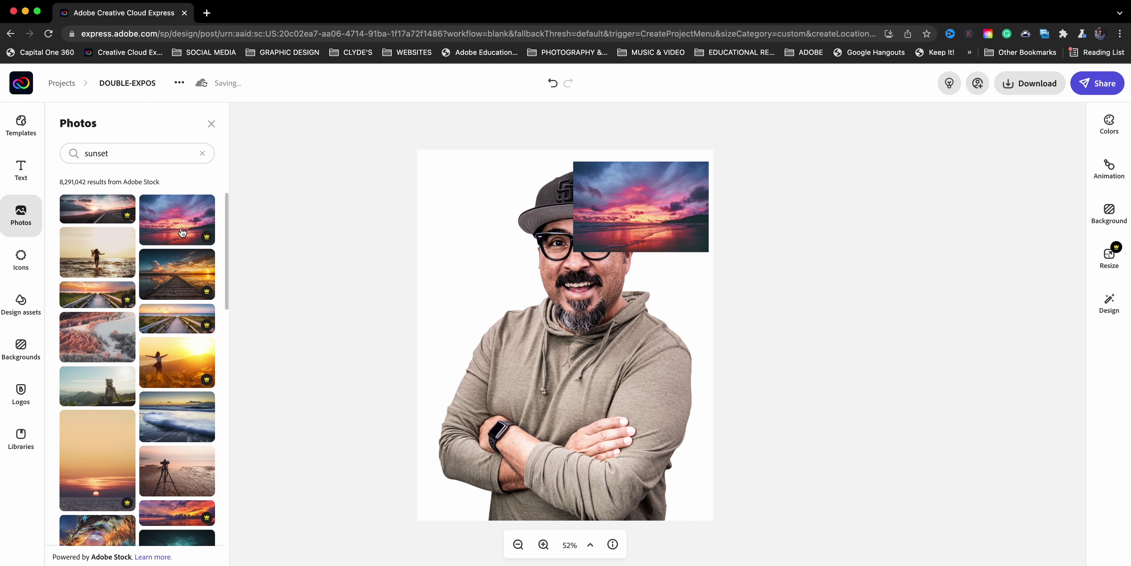
pyautogui.click(619, 220)
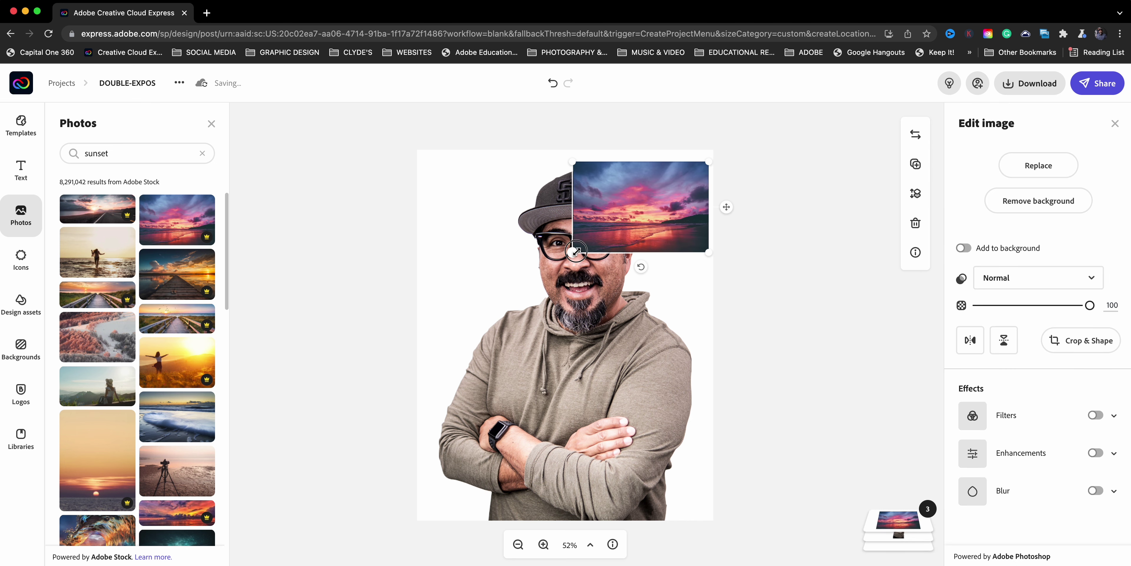
pyautogui.moveTo(573, 252); pyautogui.dragTo(255, 520)
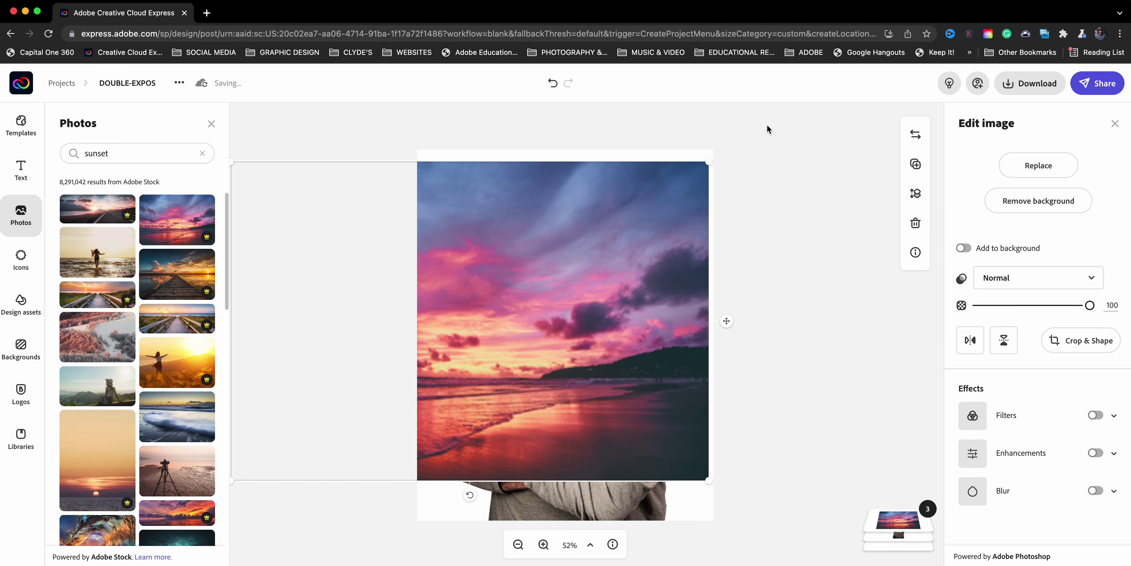
pyautogui.moveTo(710, 157); pyautogui.dragTo(775, 268)
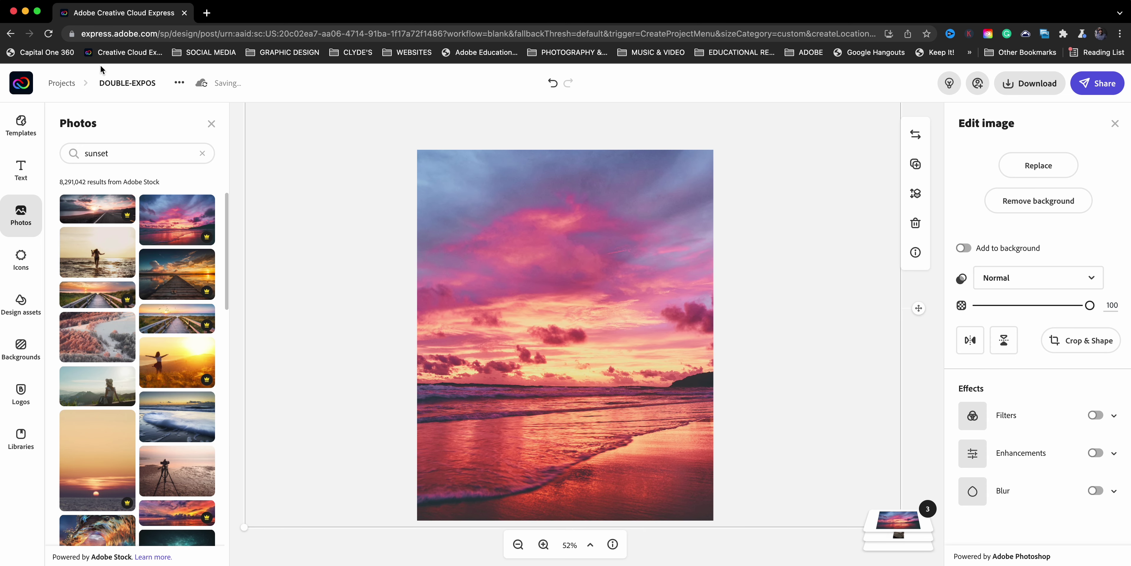
pyautogui.click(209, 123)
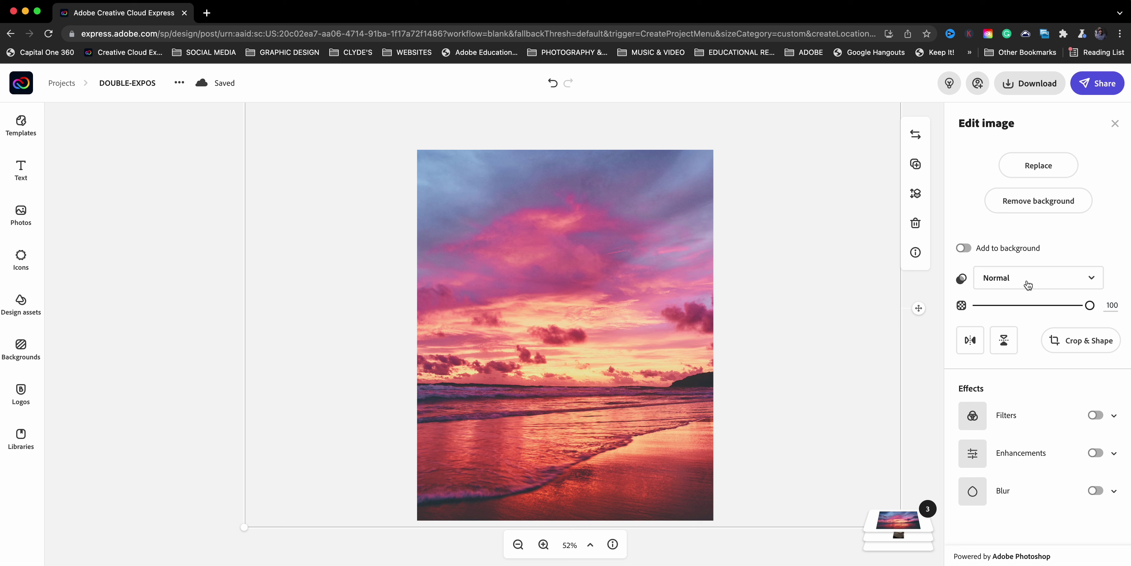
# Set the sunset photo's blend mode to Screen after trying Multiply, and turn on Enhancements.
pyautogui.click(1056, 283)
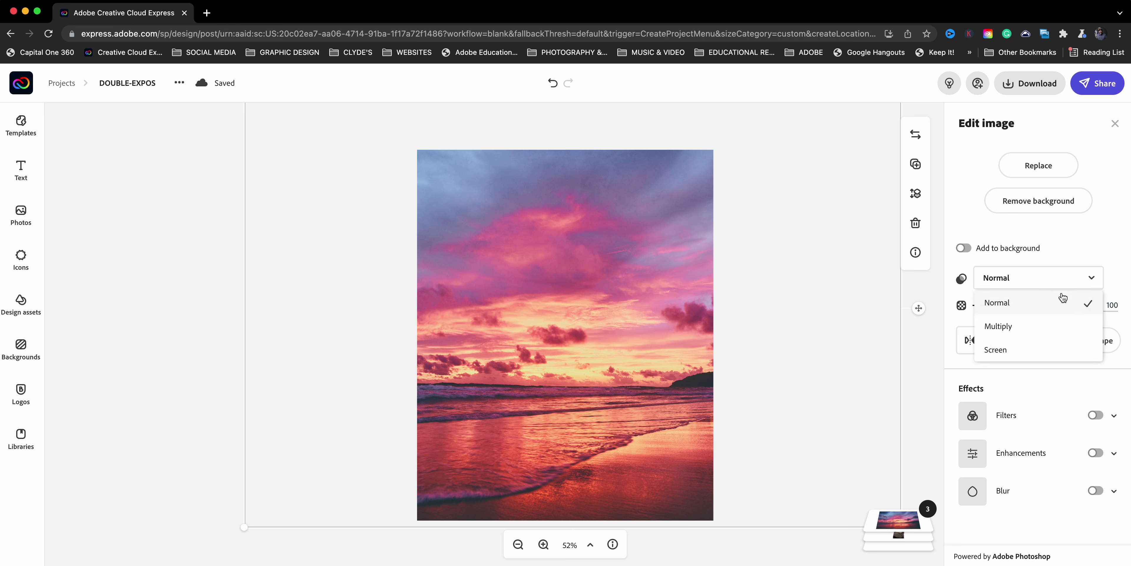
pyautogui.click(1058, 348)
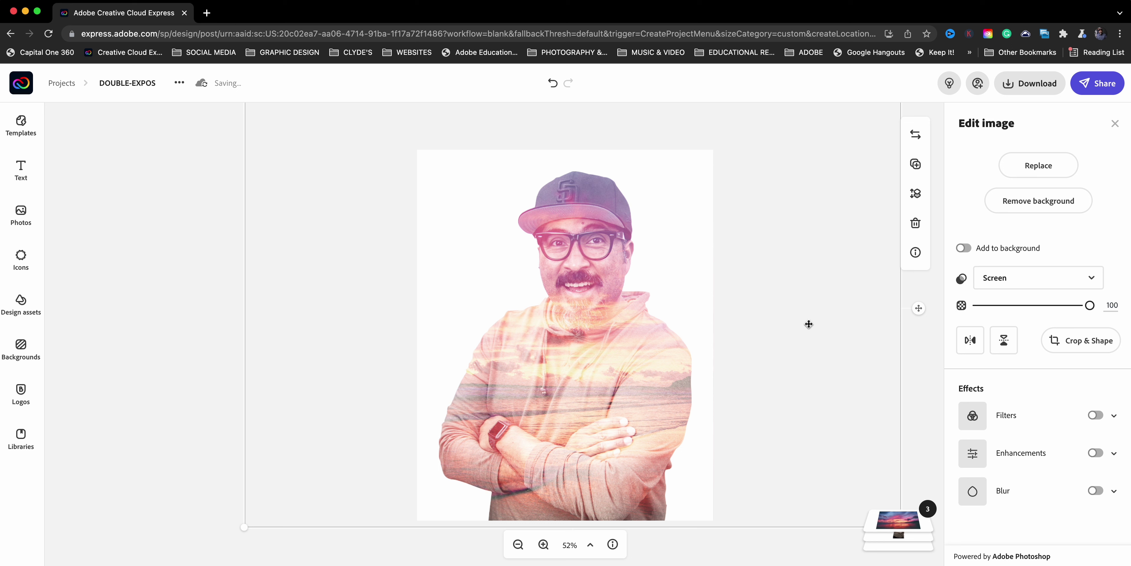
pyautogui.click(986, 286)
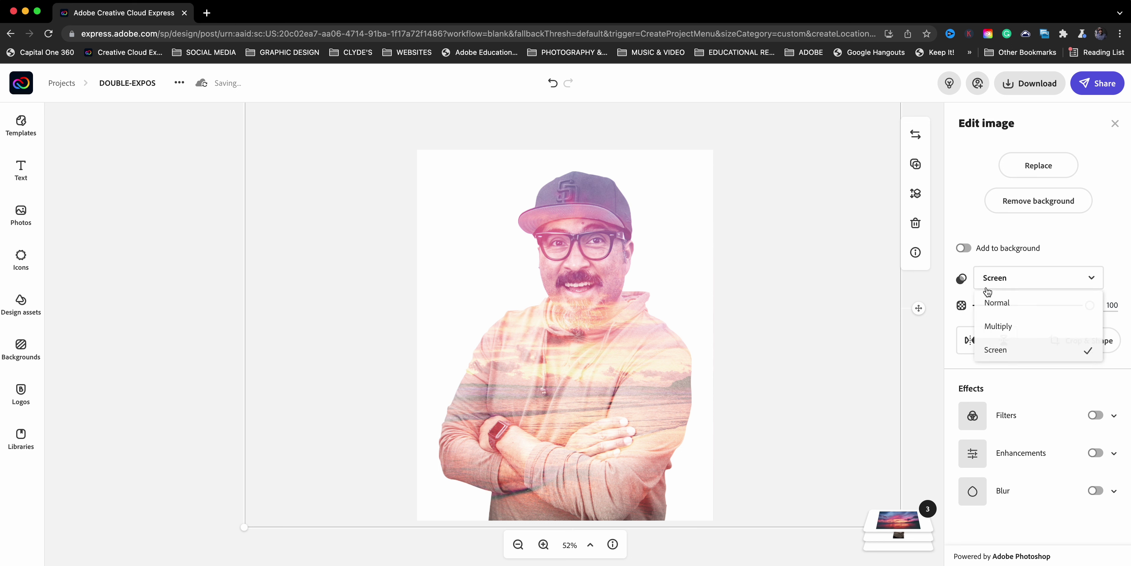
pyautogui.click(988, 327)
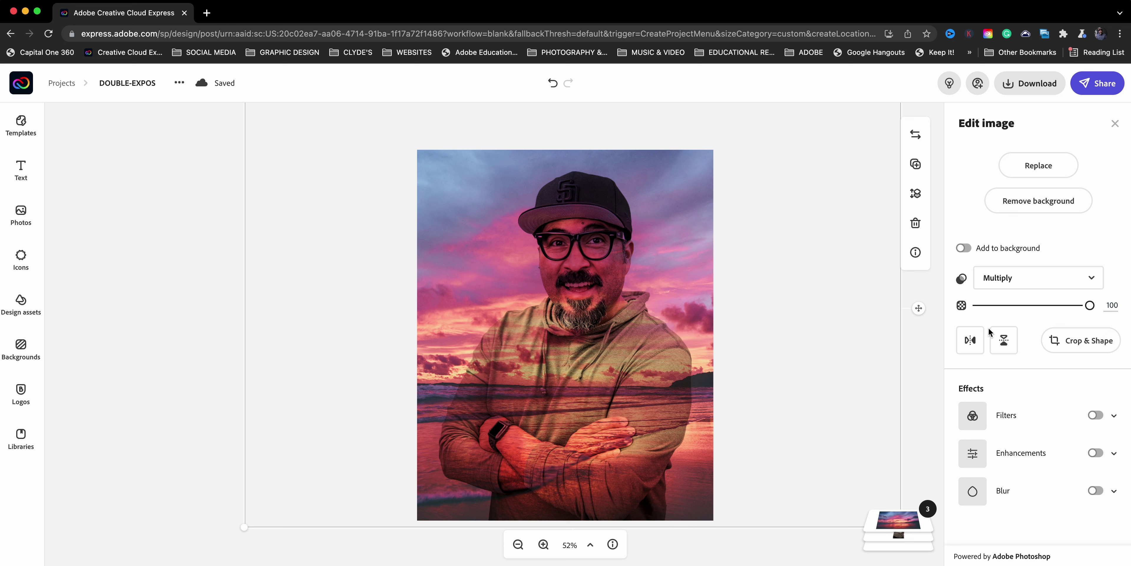
pyautogui.click(1018, 285)
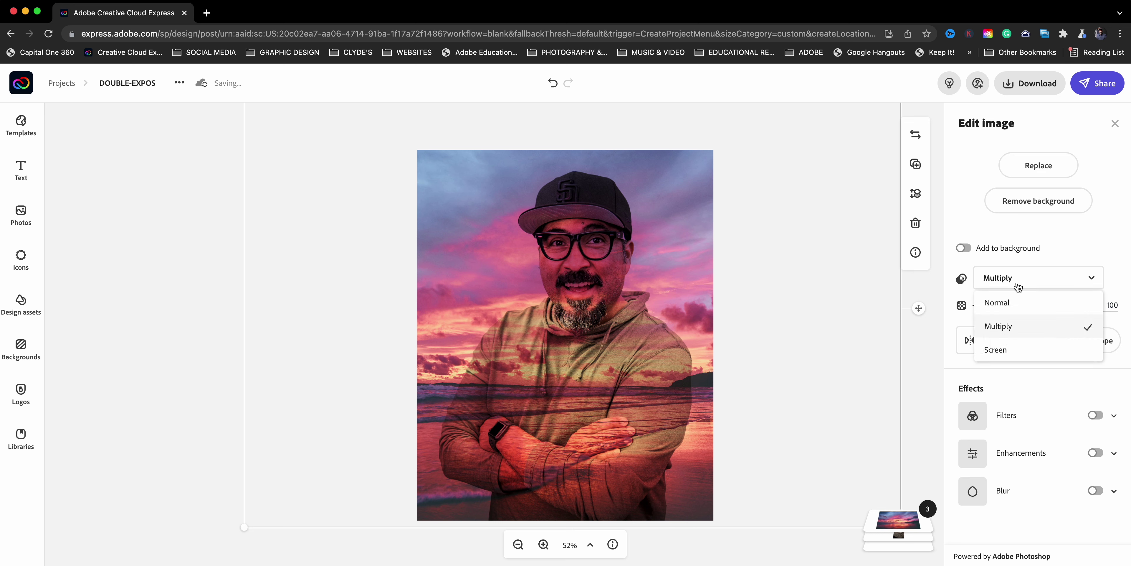
pyautogui.click(1006, 350)
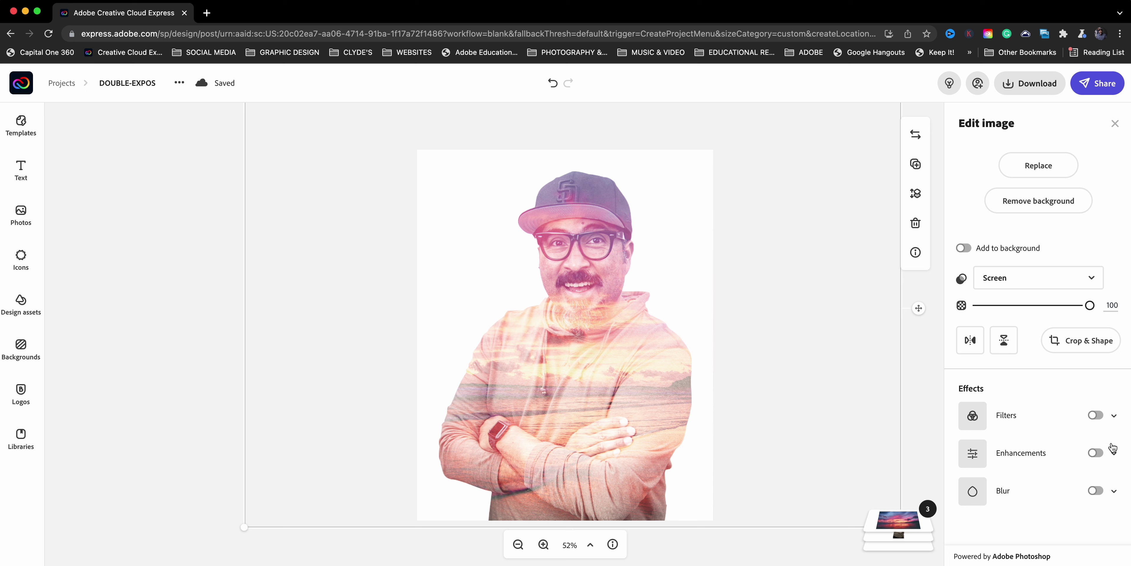
pyautogui.click(1113, 455)
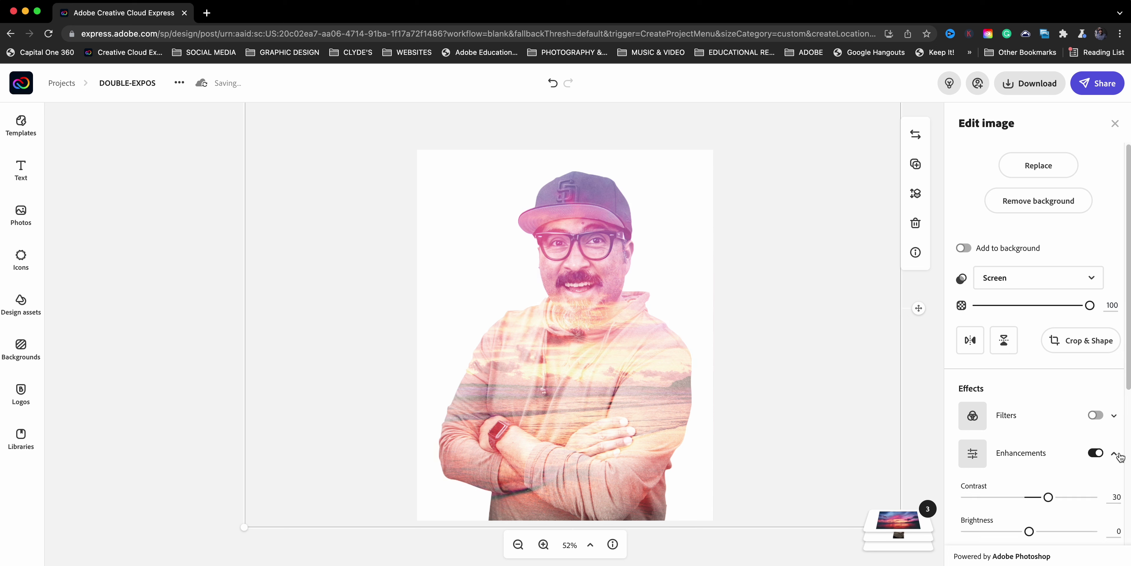
# Set the sunset's Contrast to 88, Saturation 79, Brightness -20 and Shadow -46.
pyautogui.scroll(-3, 1119, 457)
pyautogui.scroll(-3, 1118, 456)
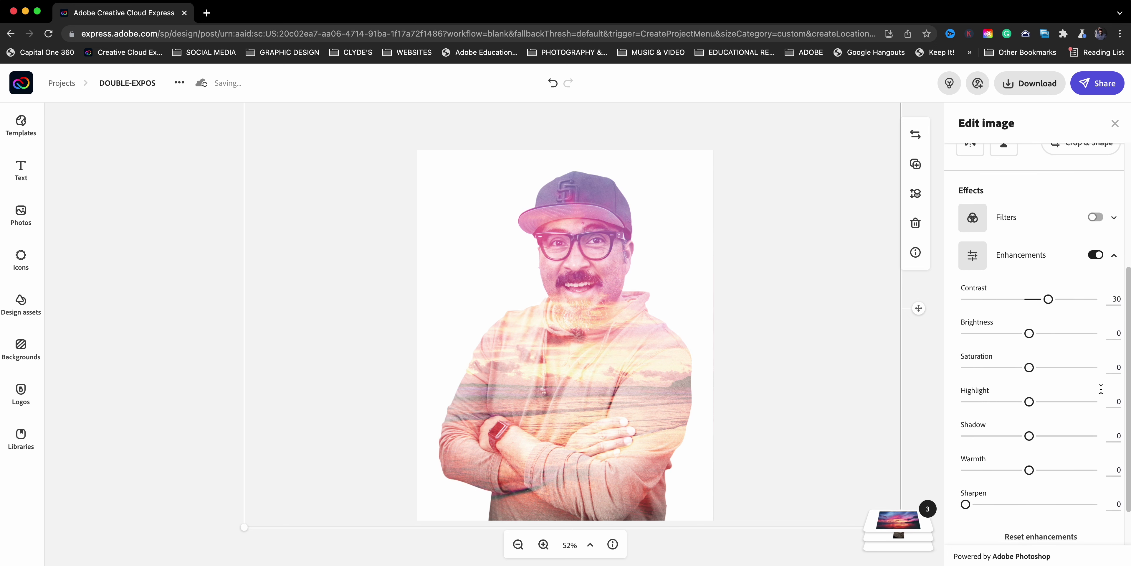
pyautogui.moveTo(1048, 299); pyautogui.dragTo(1088, 323)
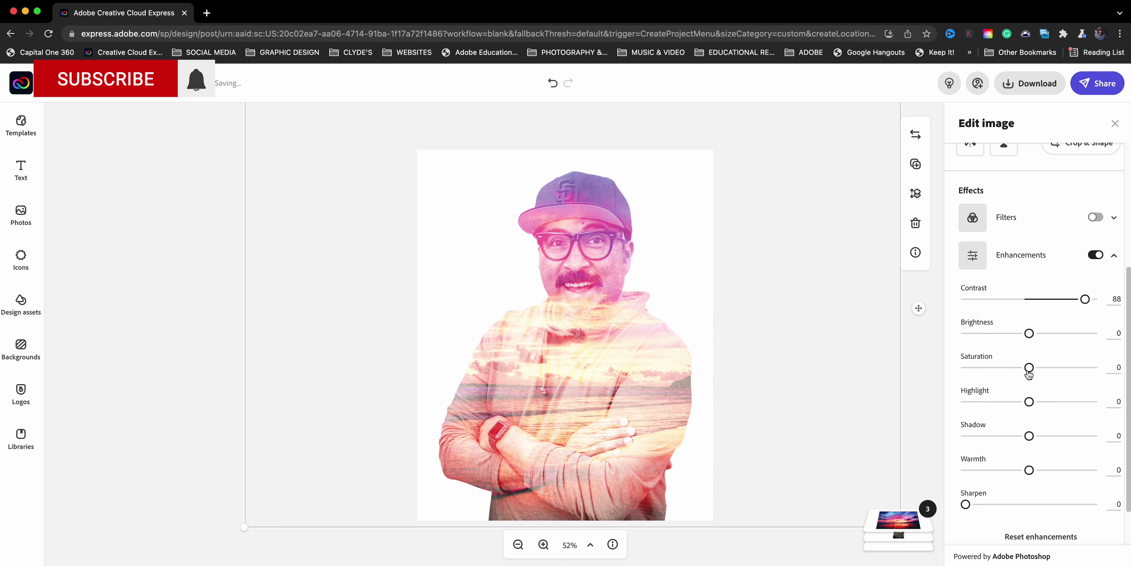
pyautogui.moveTo(1029, 367); pyautogui.dragTo(1079, 372)
pyautogui.moveTo(1029, 334); pyautogui.dragTo(1018, 341)
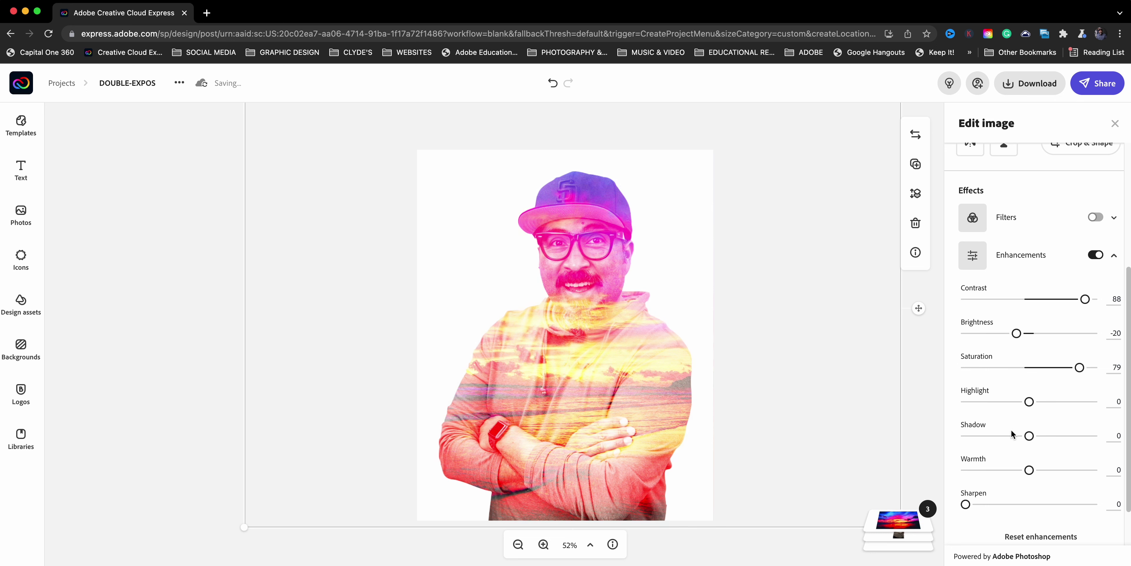
pyautogui.moveTo(1013, 435); pyautogui.dragTo(1000, 441)
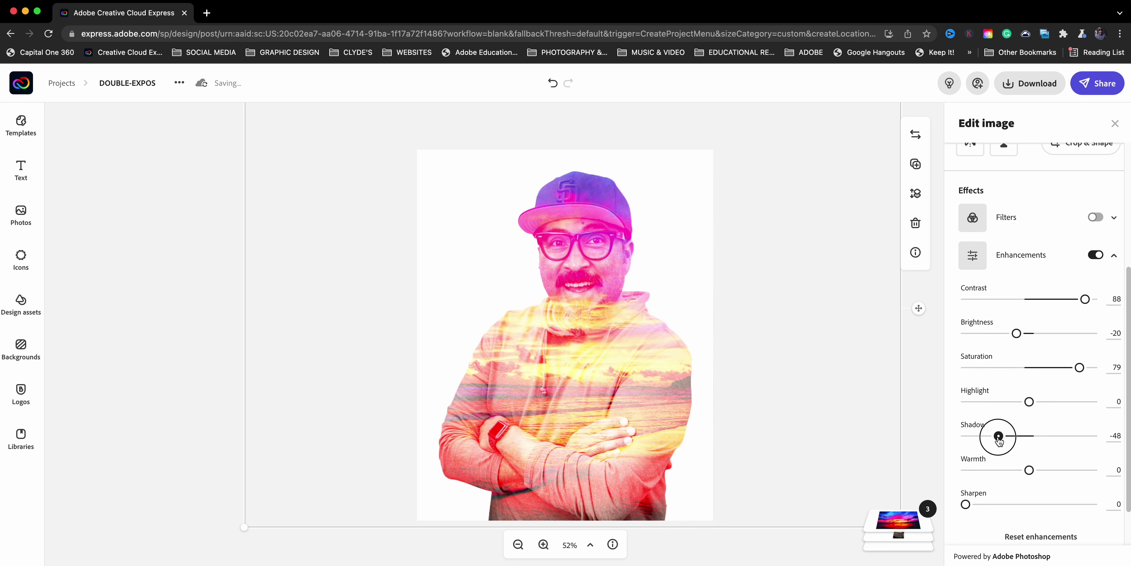
pyautogui.moveTo(1000, 440); pyautogui.dragTo(1001, 439)
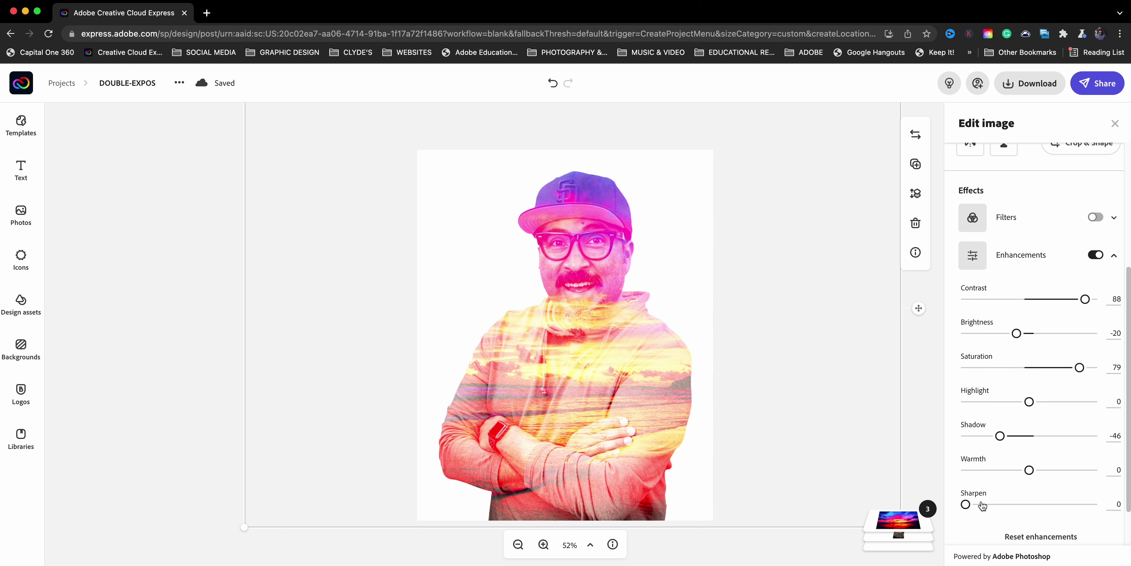
pyautogui.moveTo(966, 504)
pyautogui.mouseDown()
pyautogui.moveTo(1092, 505)
pyautogui.moveTo(951, 508)
pyautogui.mouseUp()
pyautogui.click(916, 371)
# Drag the sunset overlay off and back onto the portrait so the cap turns blue and the glow crosses the arms.
pyautogui.moveTo(598, 340); pyautogui.dragTo(597, 86)
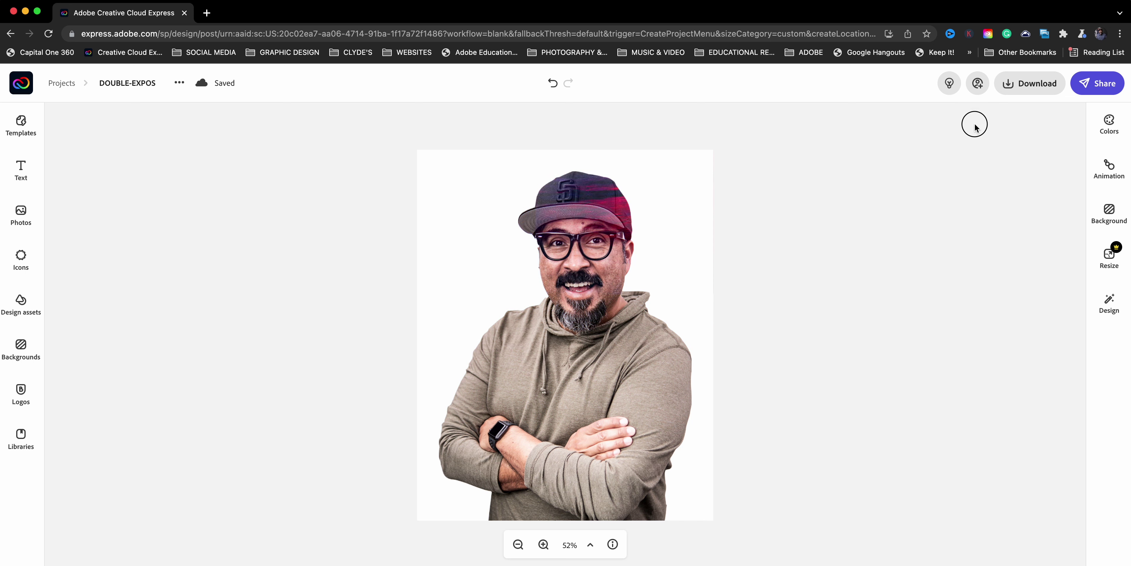
pyautogui.moveTo(972, 169); pyautogui.dragTo(582, 402)
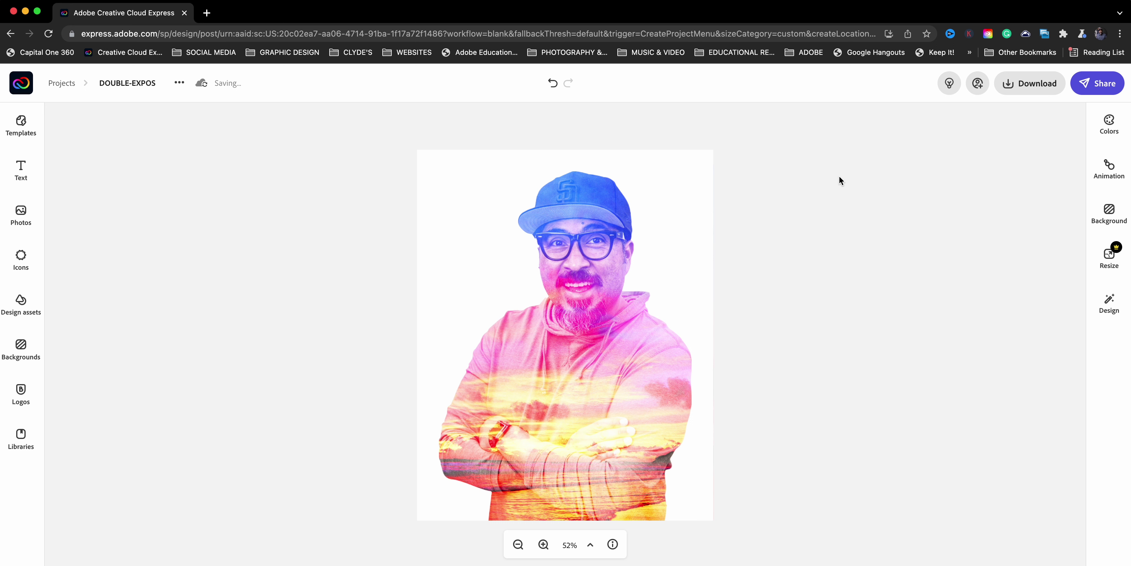
pyautogui.click(619, 346)
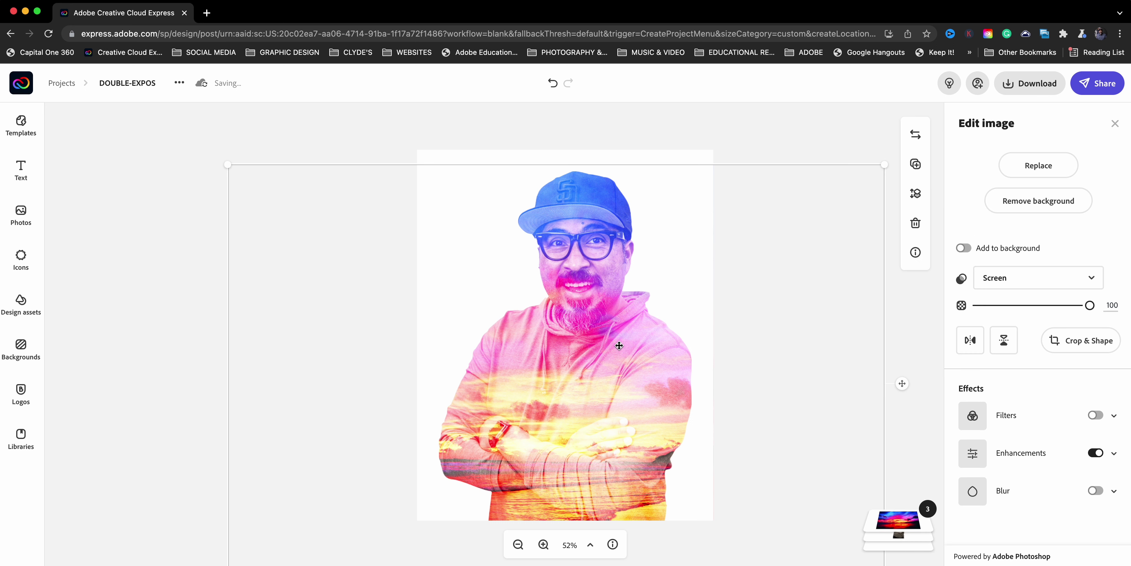
# In the layers list, move the portrait above the sunset, then back beneath it, and select the sunset layer.
pyautogui.click(902, 529)
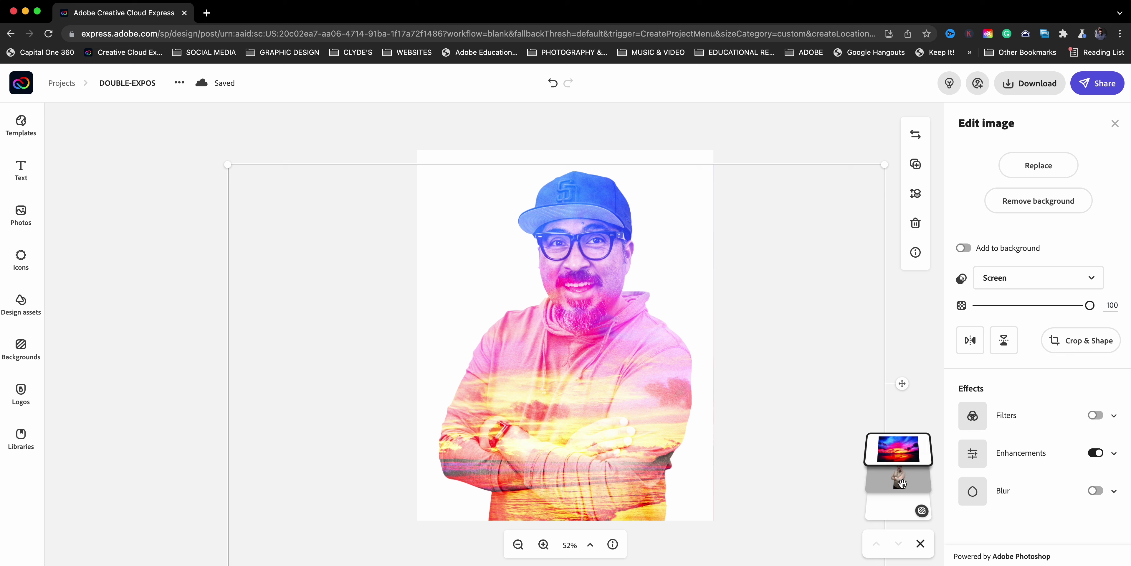
pyautogui.click(899, 478)
pyautogui.moveTo(902, 483); pyautogui.dragTo(889, 429)
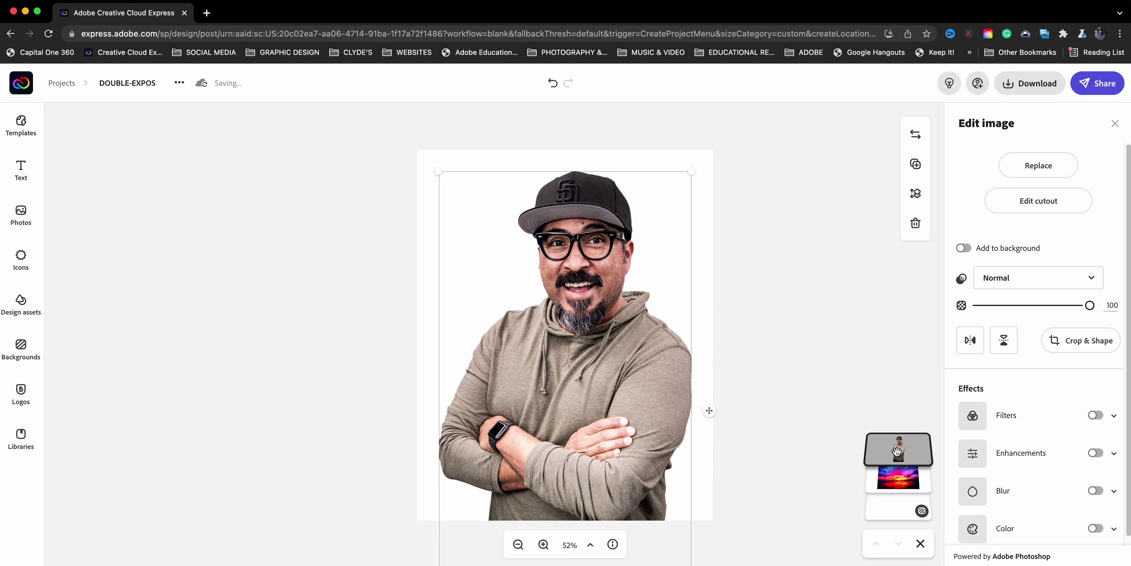
pyautogui.moveTo(900, 449); pyautogui.dragTo(879, 471)
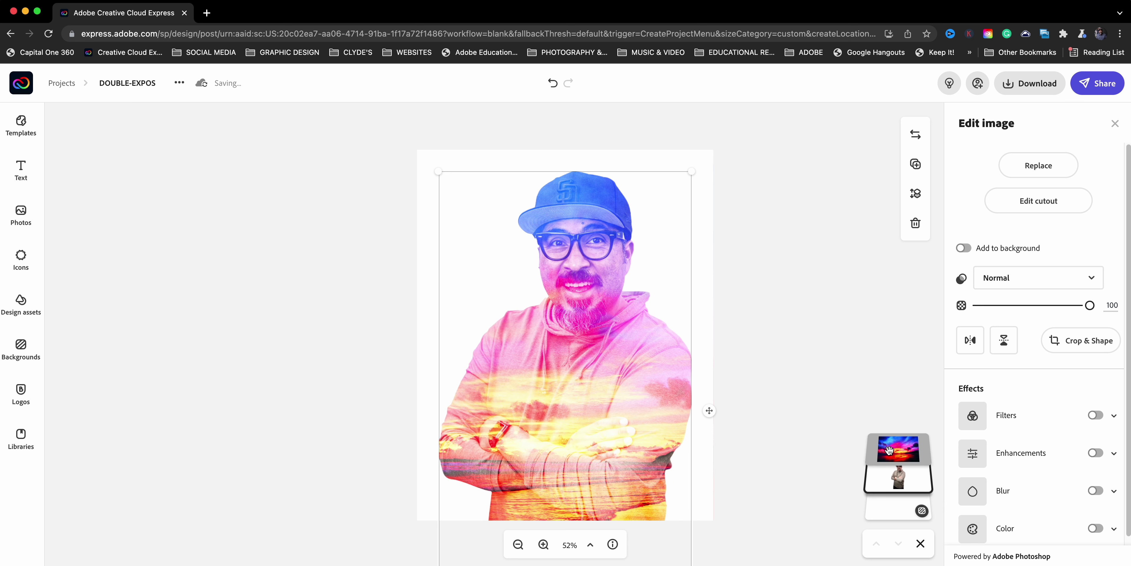
pyautogui.click(905, 450)
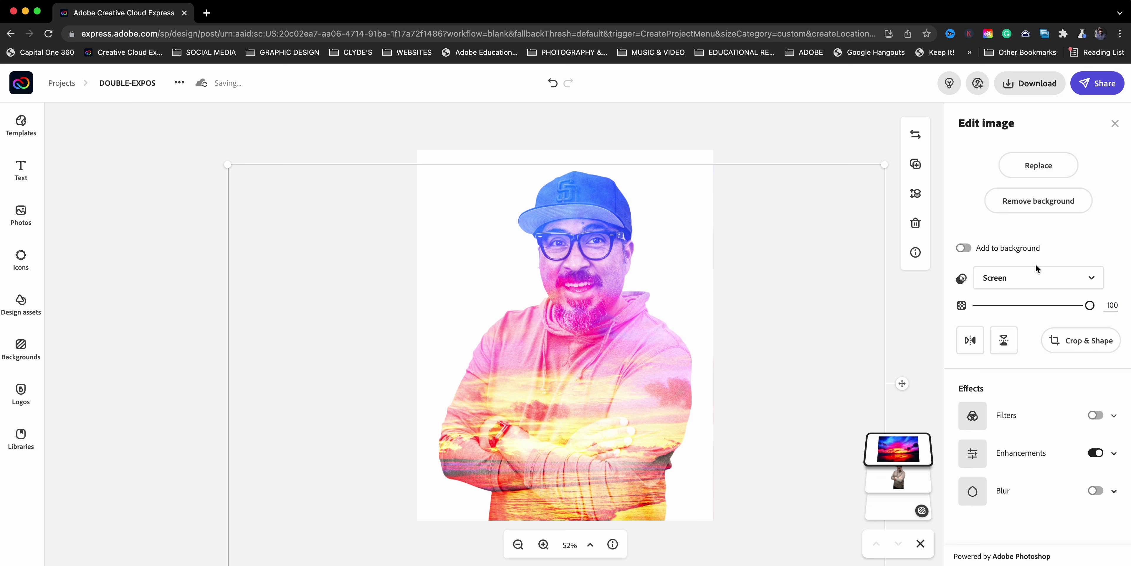
# Deselect the image and show the Download options with PNG chosen over JPG and PDF.
pyautogui.click(909, 339)
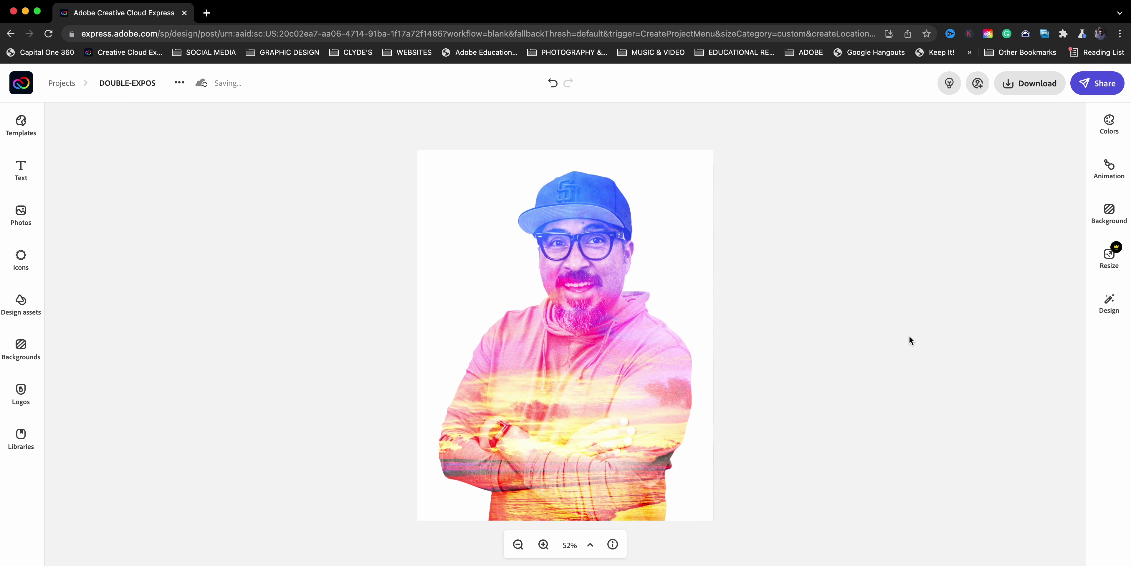
pyautogui.click(1022, 88)
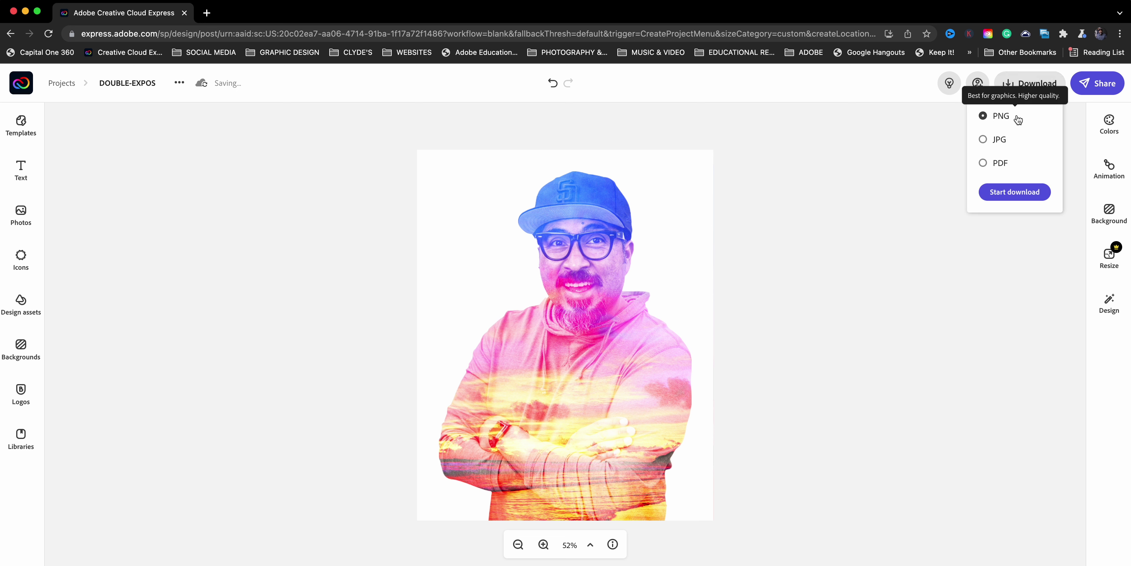